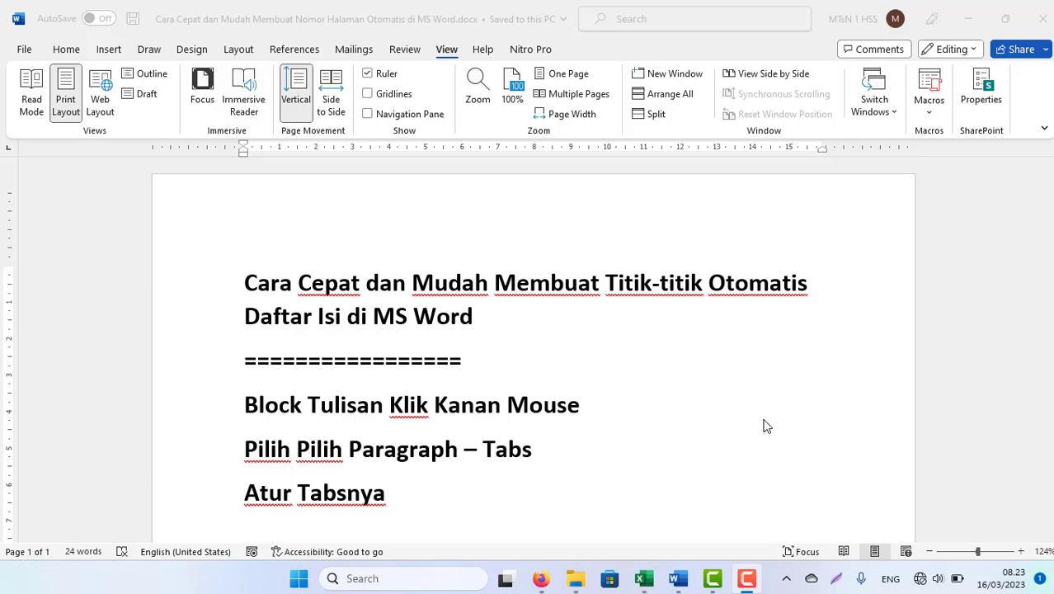
Step: Look over the finished DAFTAR ISI contents example, then start a new blank document
mouse_move(678, 578)
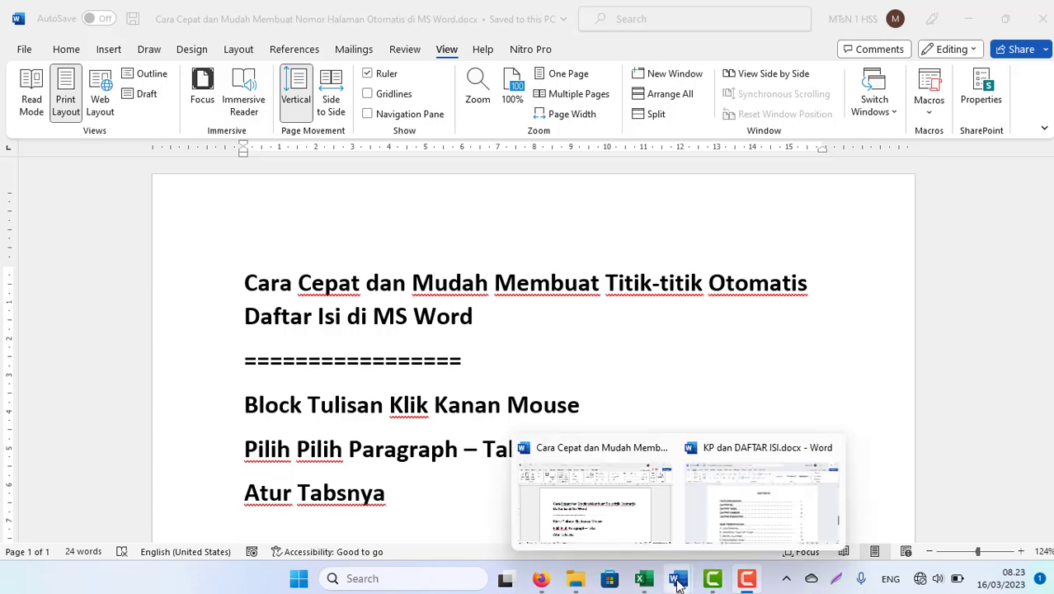
left_click(779, 492)
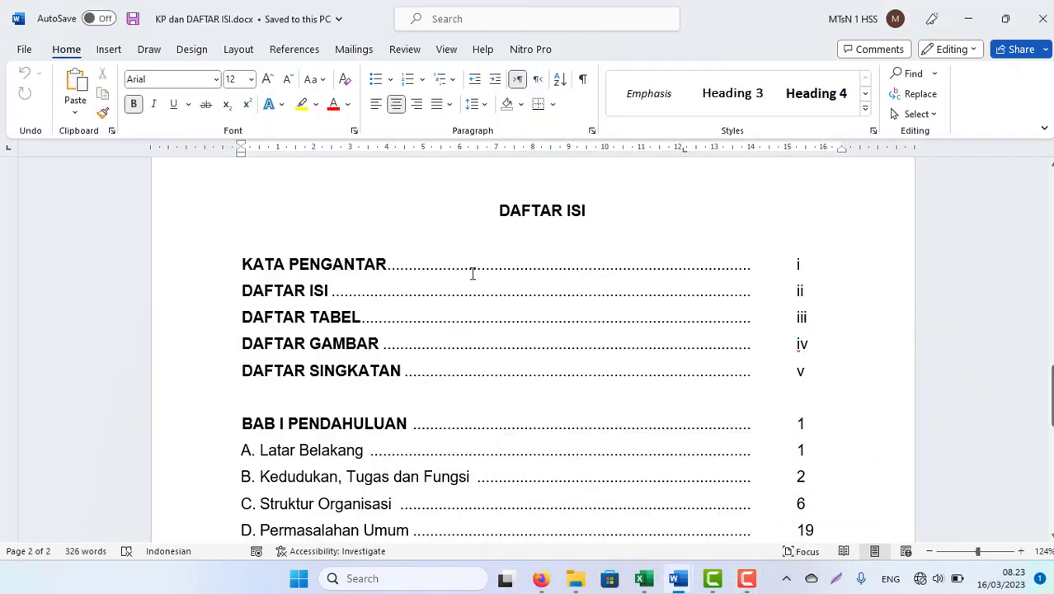
left_click_drag(399, 264, 725, 373)
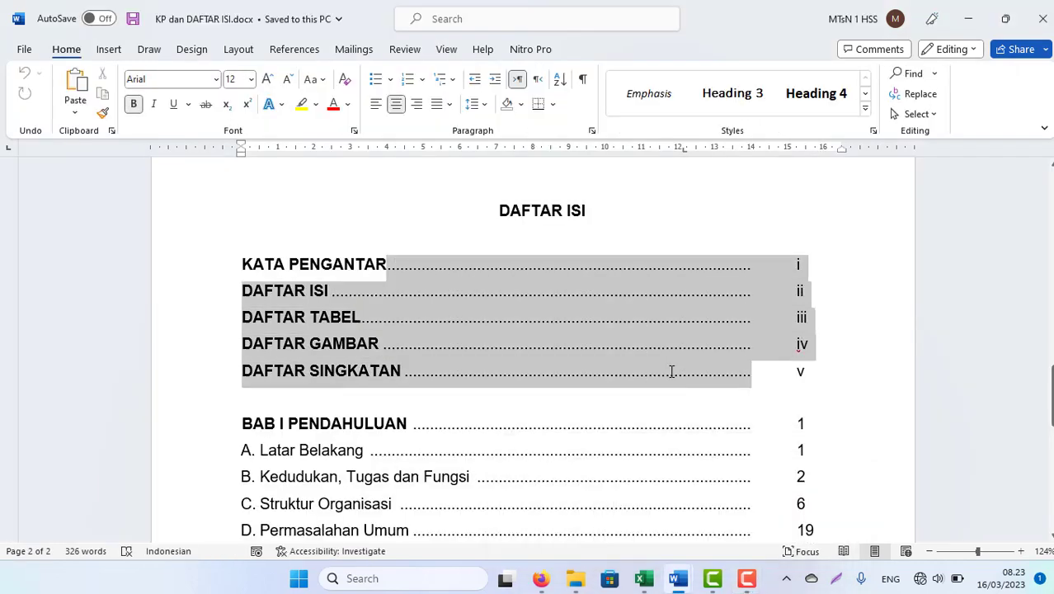
left_click(805, 273)
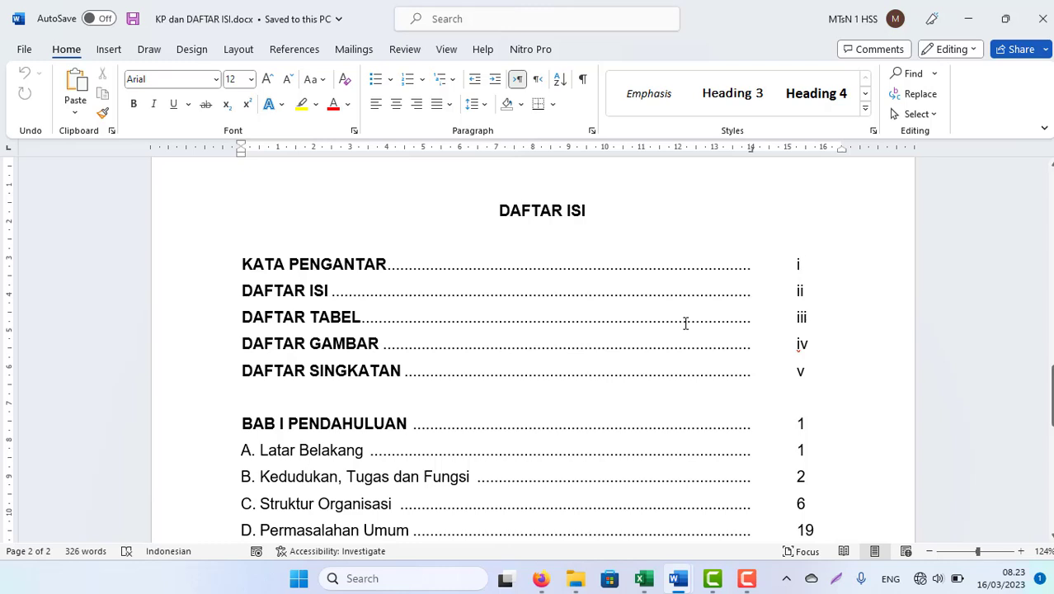
key("ctrl+n")
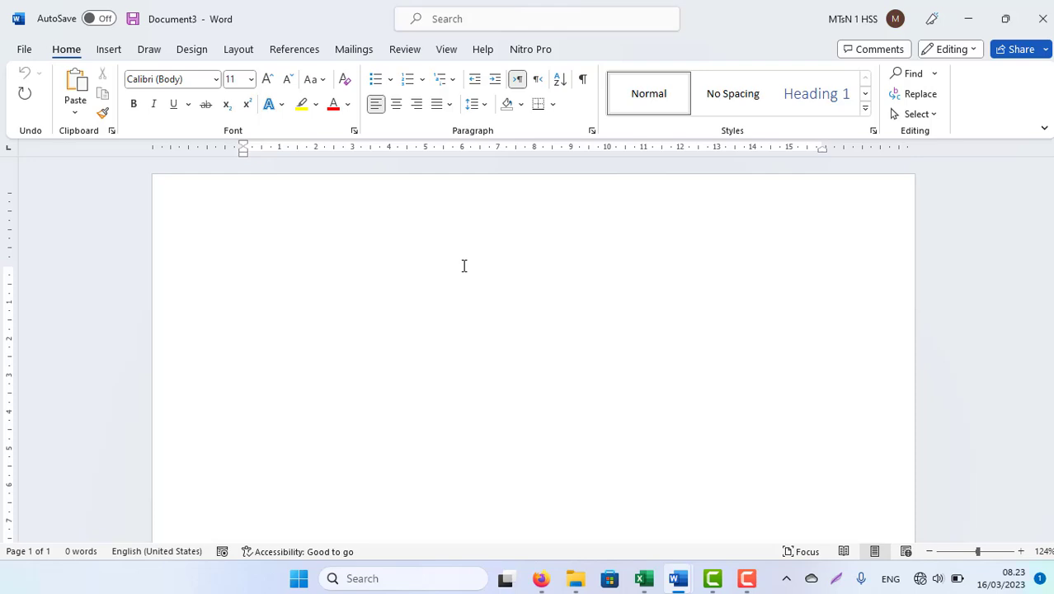
Step: Type 'Kata Pengantar' and 'Daftar Isi' on two separate lines
type("Kata ")
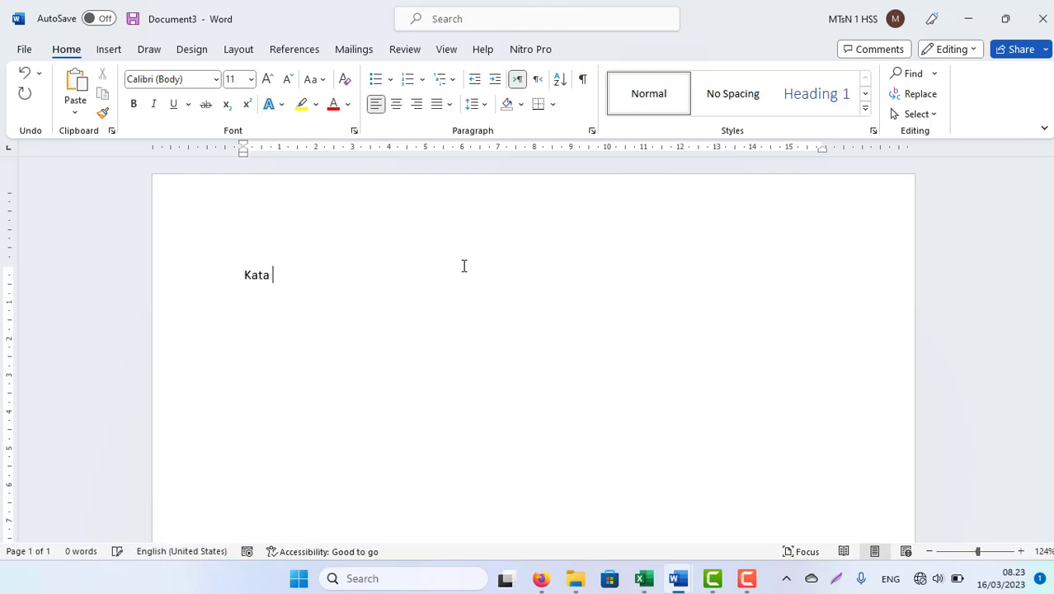
type("Penga")
type("ntar")
key("Return")
type("Da")
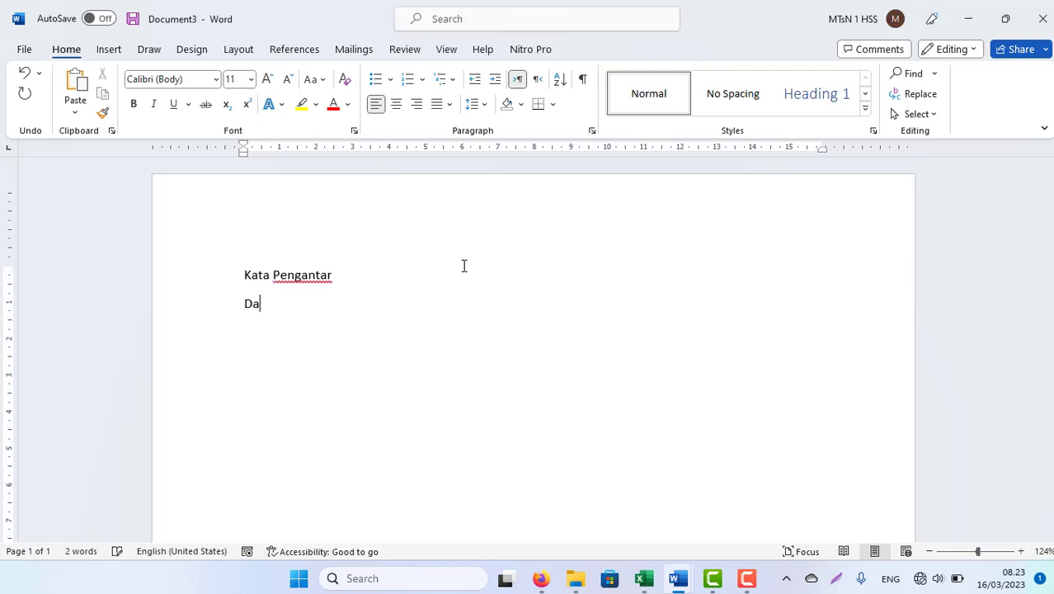
type("ftar Isi")
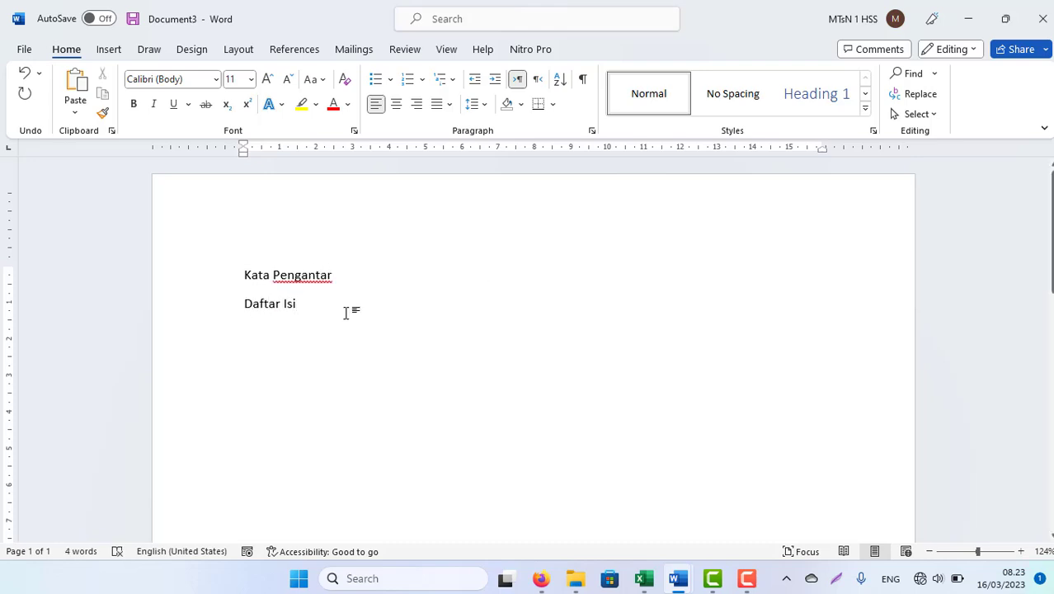
Step: Enlarge both lines to 16-point font and select them again
triple_click(191, 261)
left_click(267, 78)
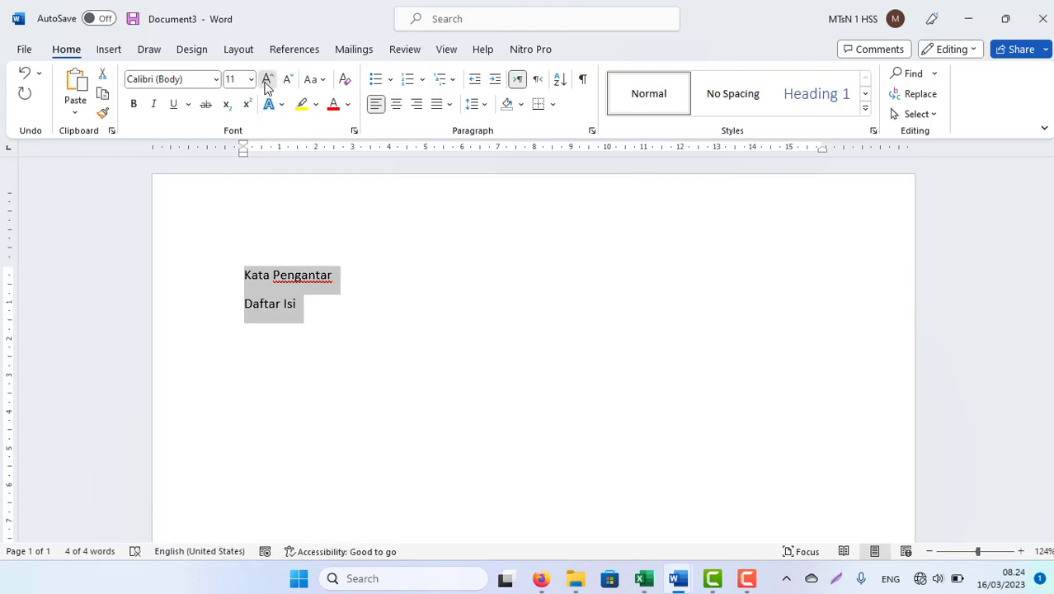
left_click(268, 79)
left_click(267, 79)
left_click(445, 437)
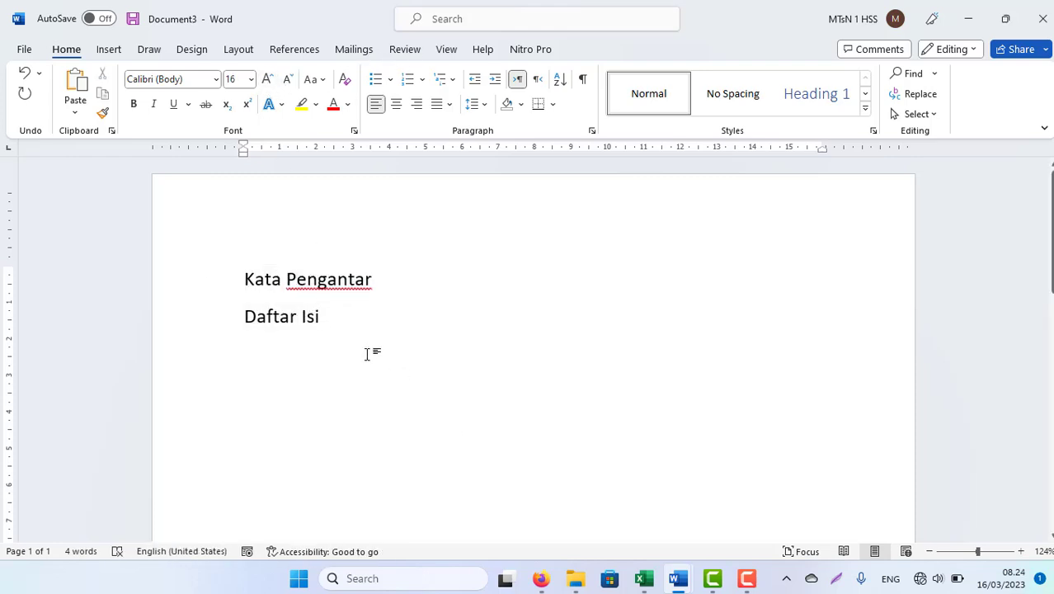
left_click(210, 284)
left_click(343, 345)
left_click_drag(221, 279, 297, 328)
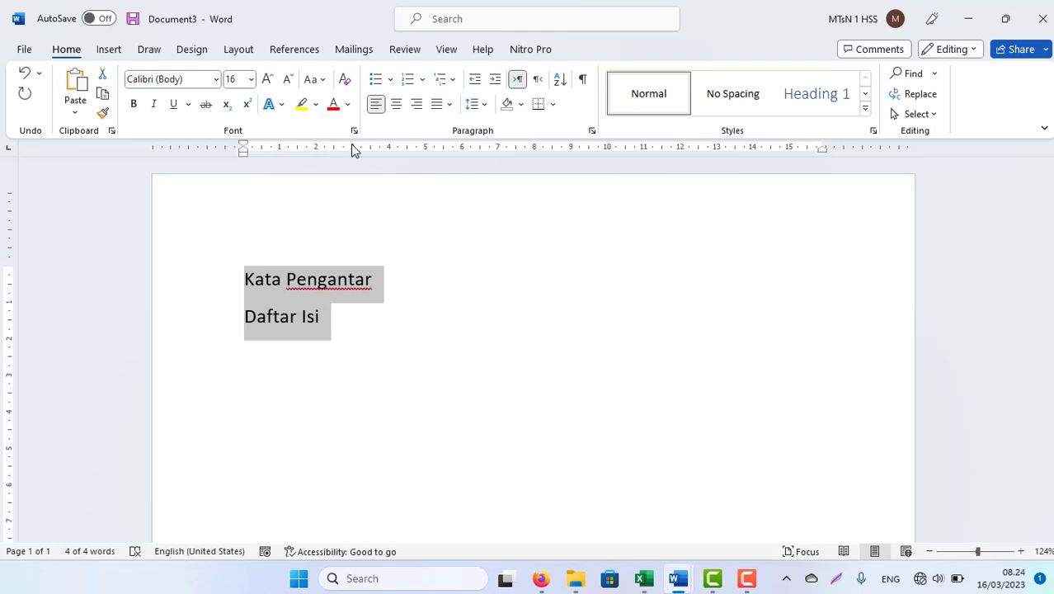
Step: Turn the ruler off and back on in the View settings, then zoom in on the page
left_click(447, 50)
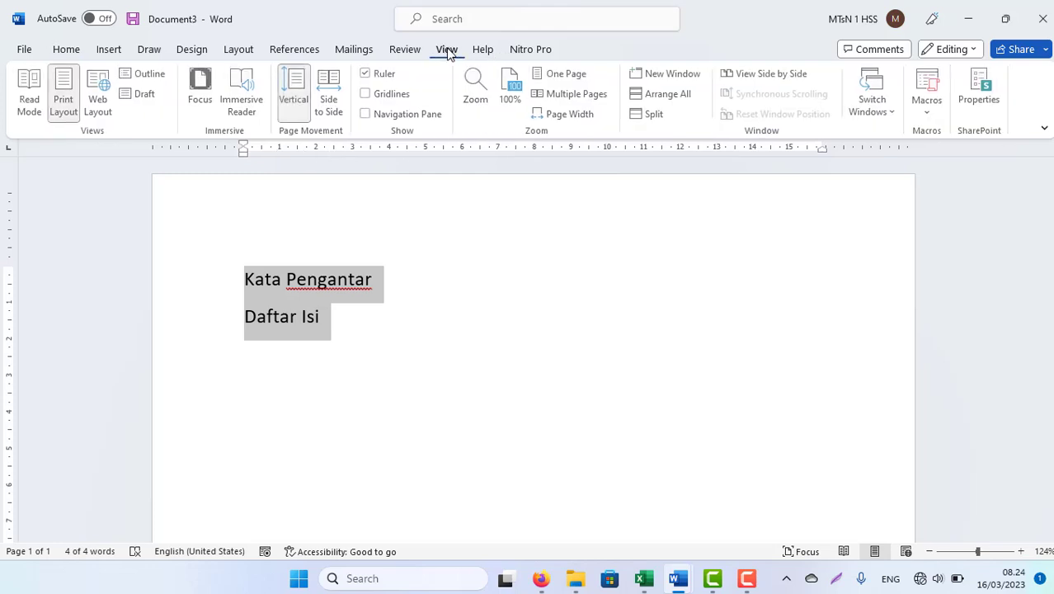
left_click(369, 74)
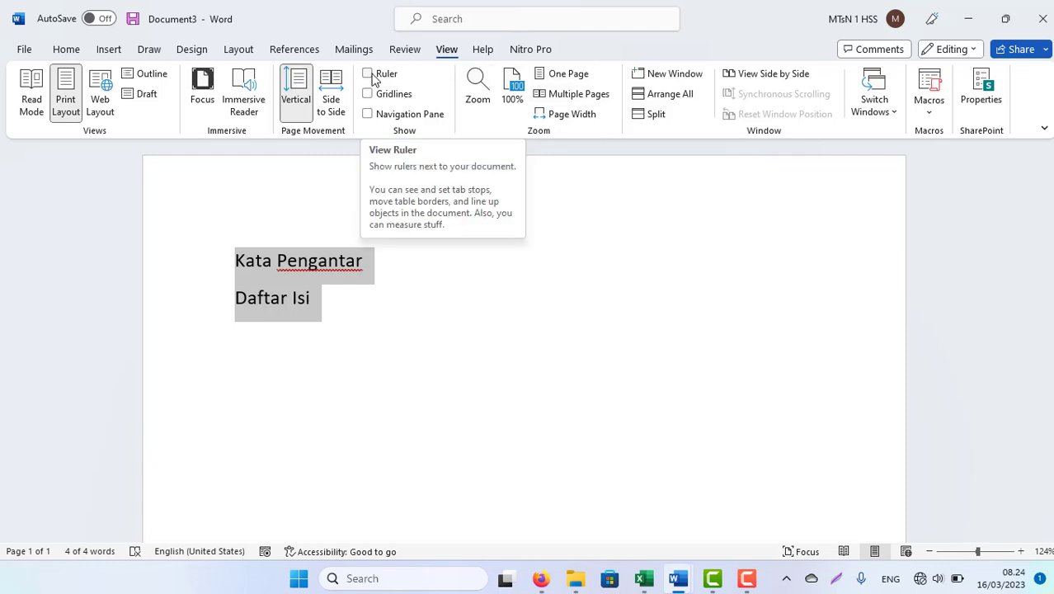
left_click(372, 77)
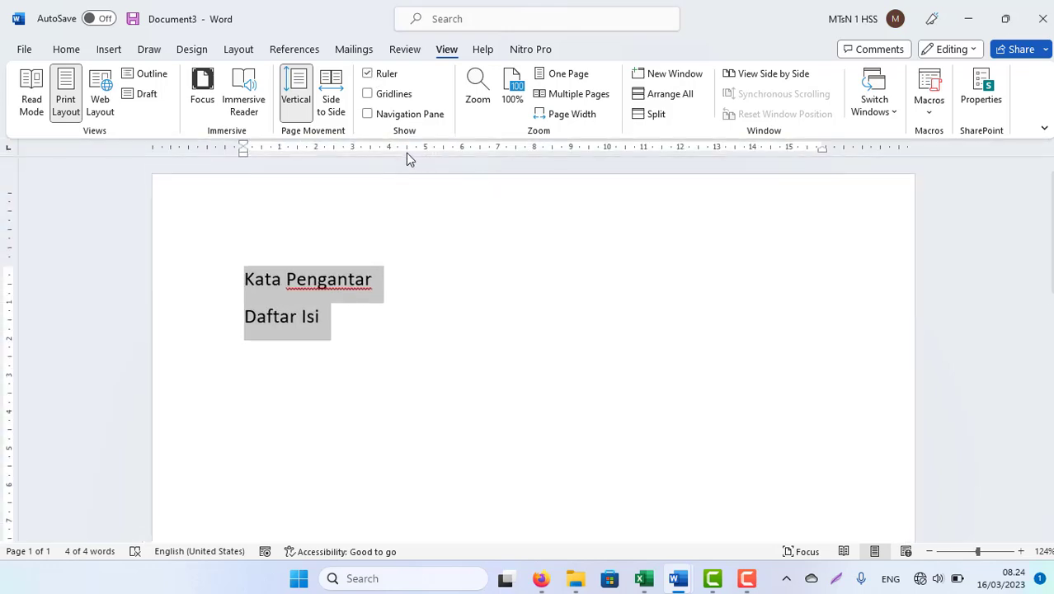
left_click(584, 269)
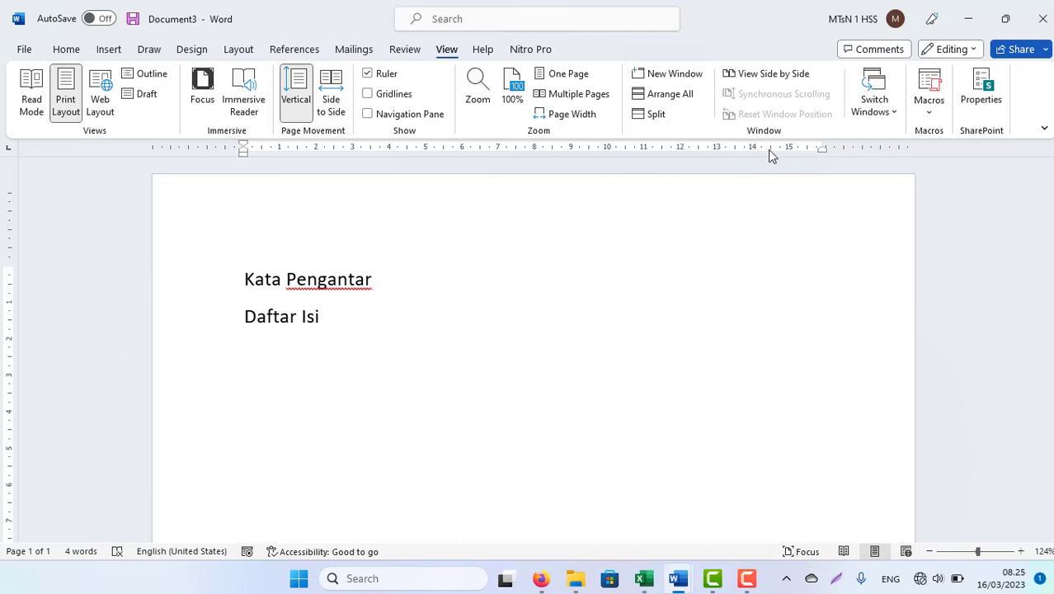
left_click(983, 553)
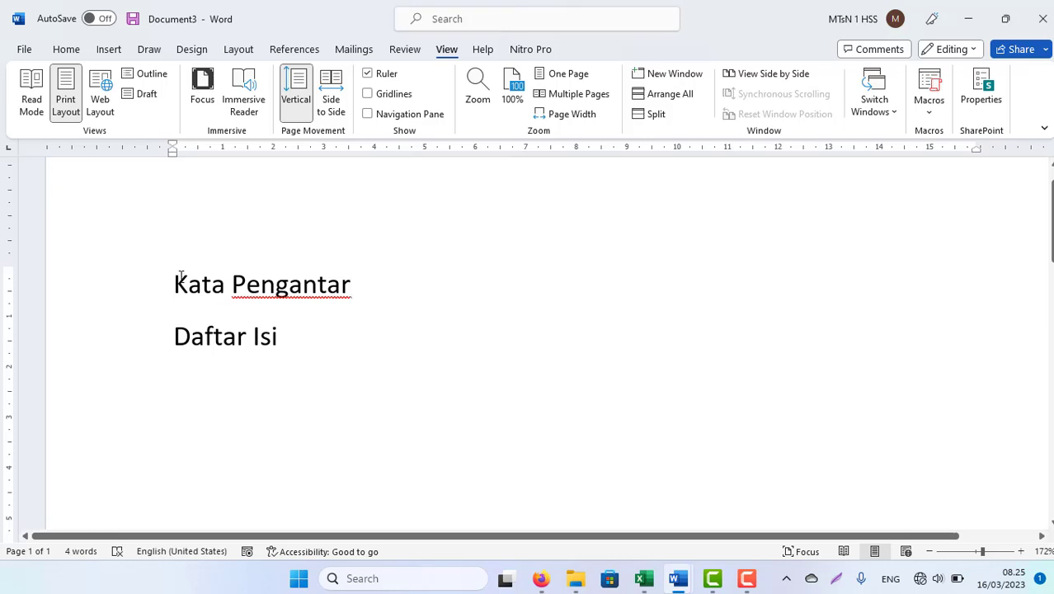
Step: Select all the document's text, covering the Kata Pengantar and Daftar Isi lines
left_click_drag(174, 284, 281, 349)
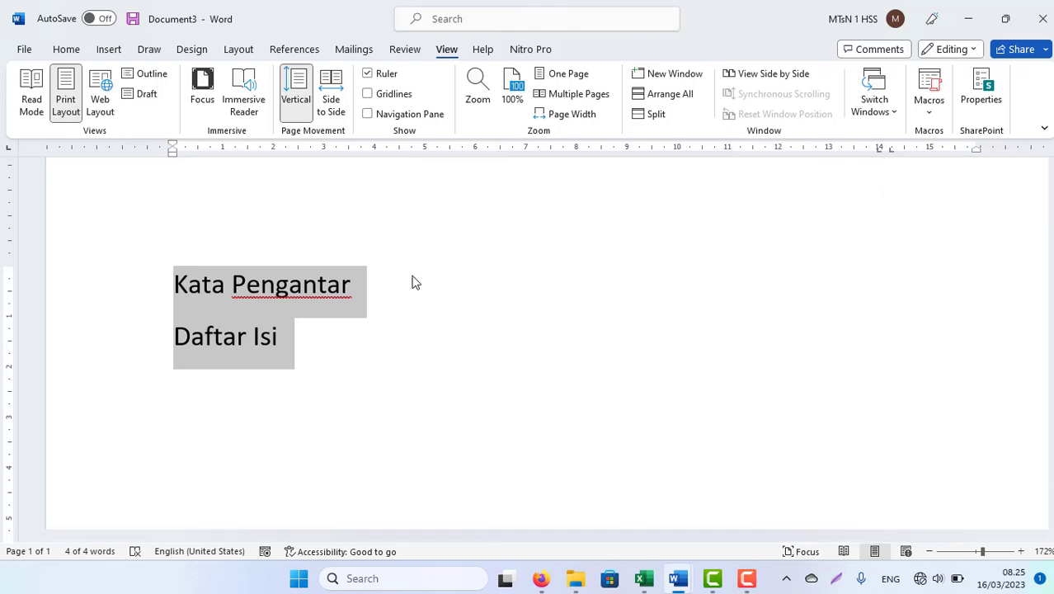
left_click(276, 335)
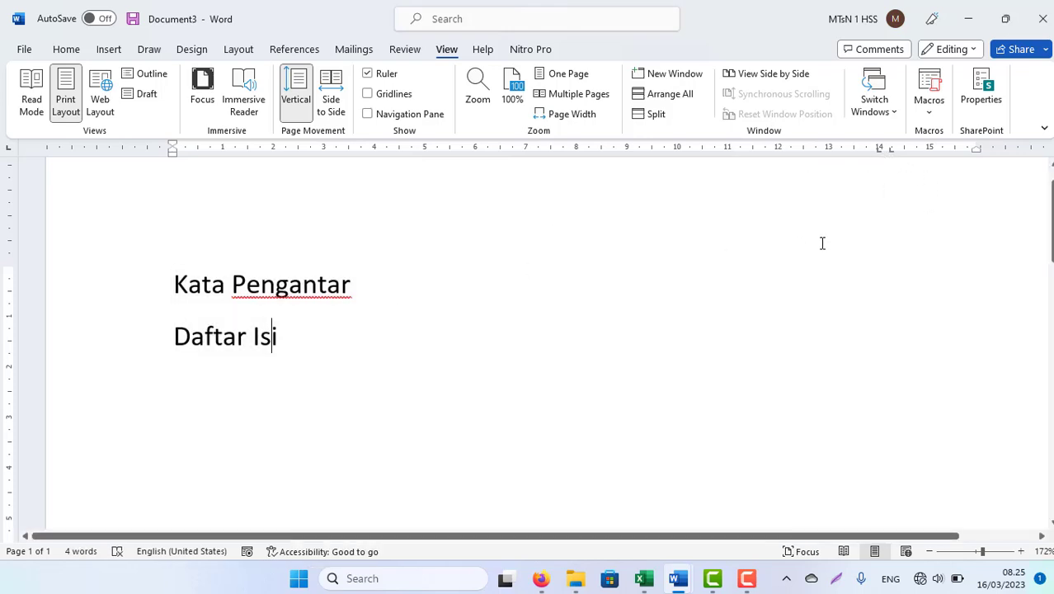
key("ctrl+a")
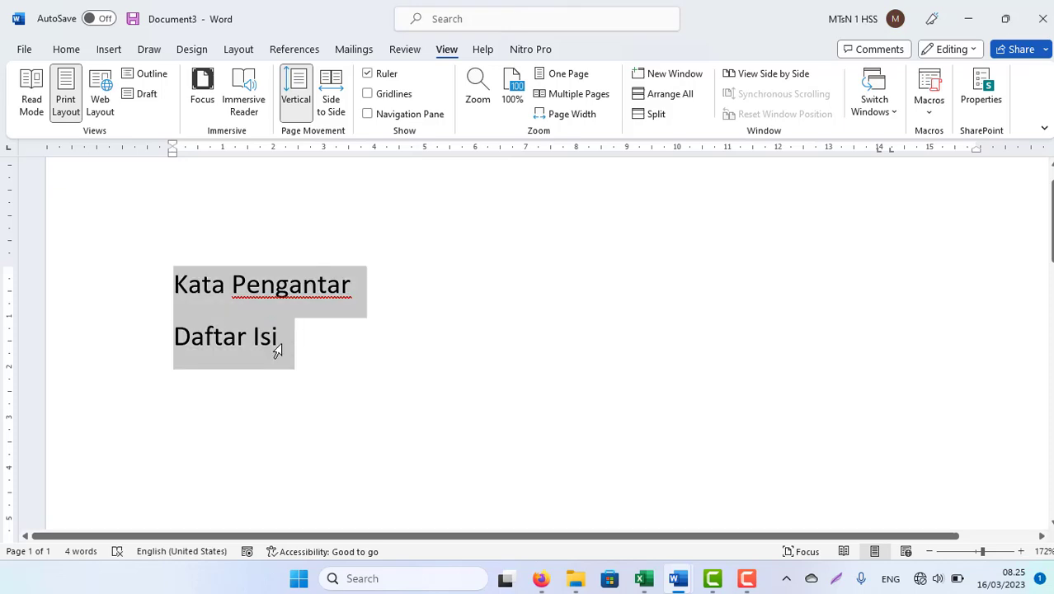
Step: Open the Tabs dialog from the selection's Paragraph settings and move it beside the text
right_click(219, 290)
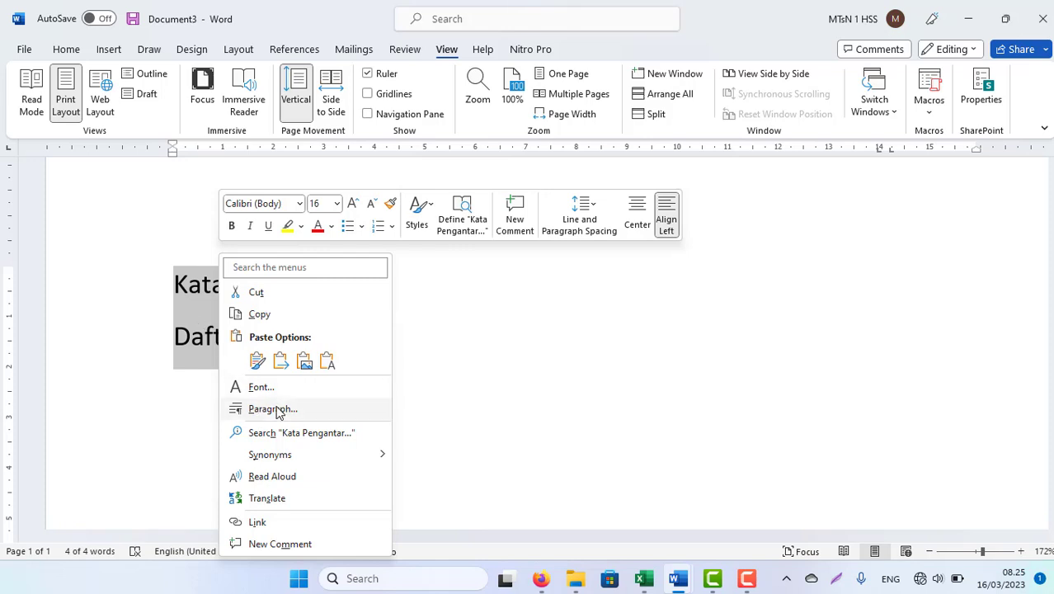
left_click(276, 410)
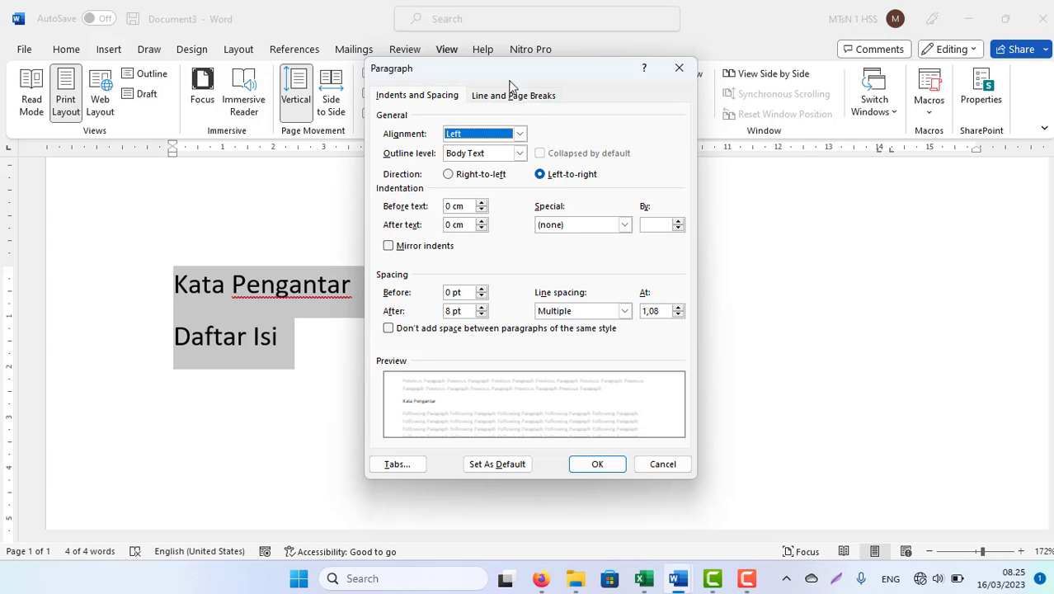
left_click(397, 466)
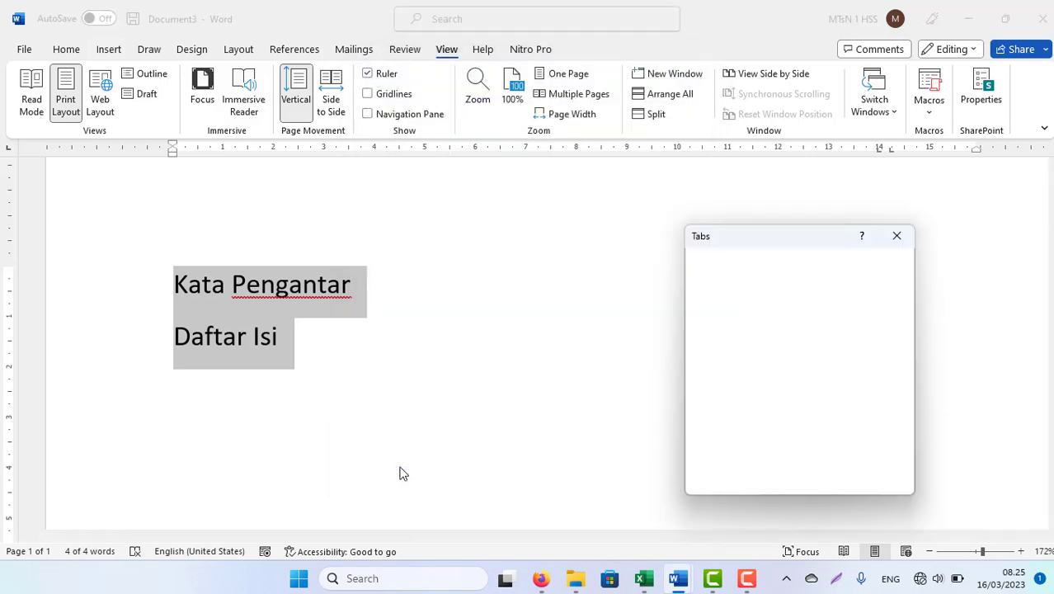
left_click_drag(739, 238, 595, 214)
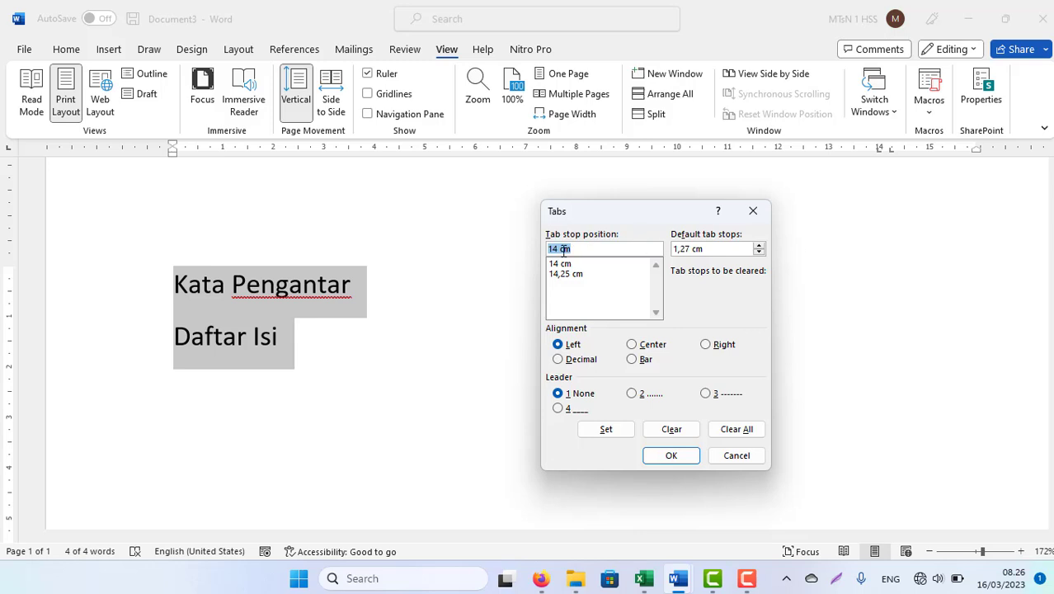
Step: Apply dashed leader style 3 to the 14 cm tab stop
left_click(558, 249)
left_click_drag(575, 249, 530, 248)
key("Delete")
type("14")
left_click(561, 265)
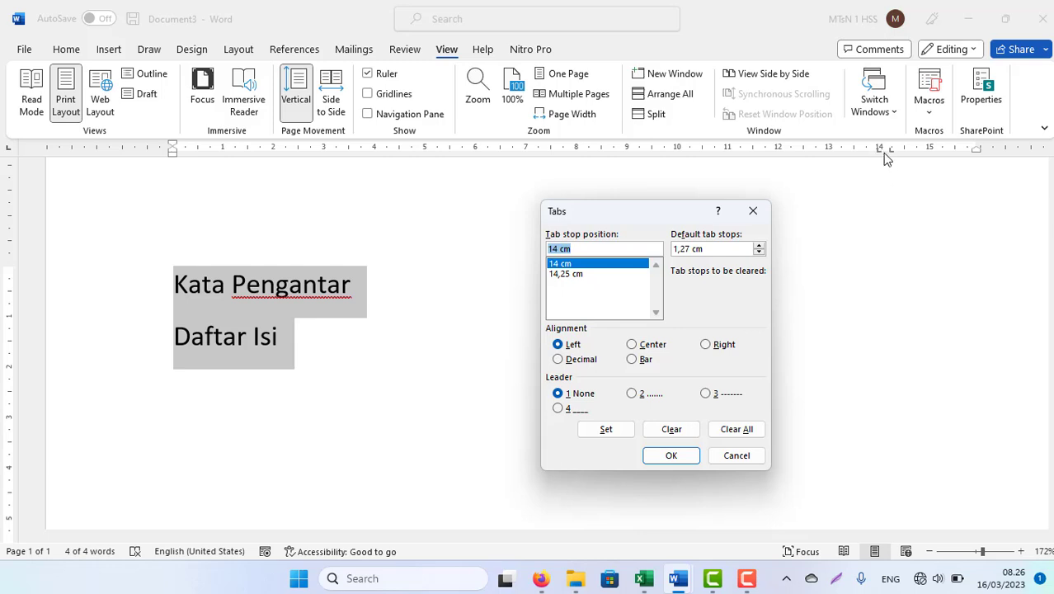
left_click(559, 248)
left_click(635, 395)
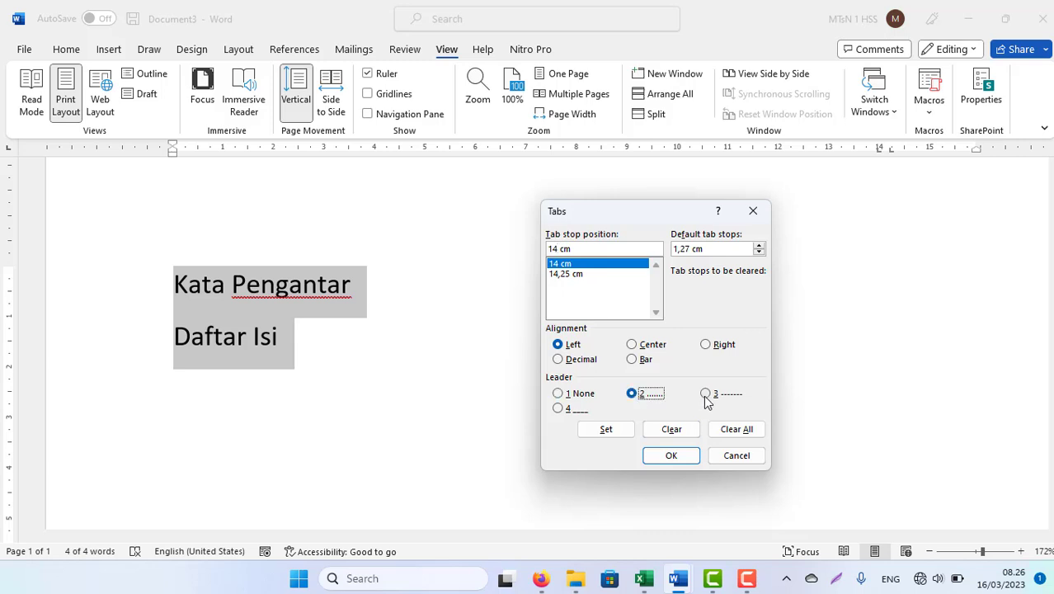
left_click(706, 395)
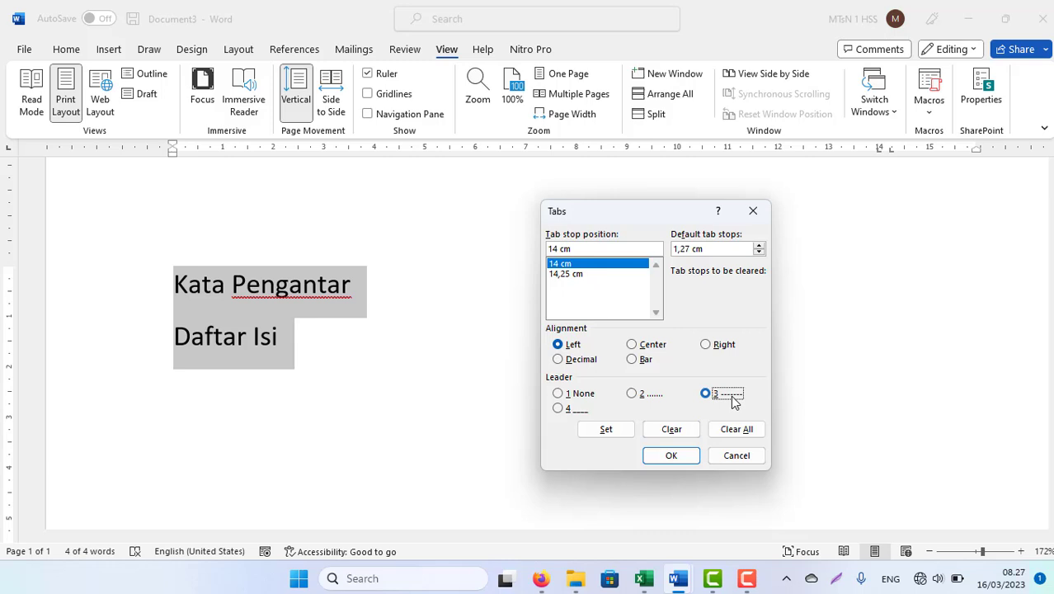
left_click(609, 430)
left_click(706, 394)
left_click(601, 432)
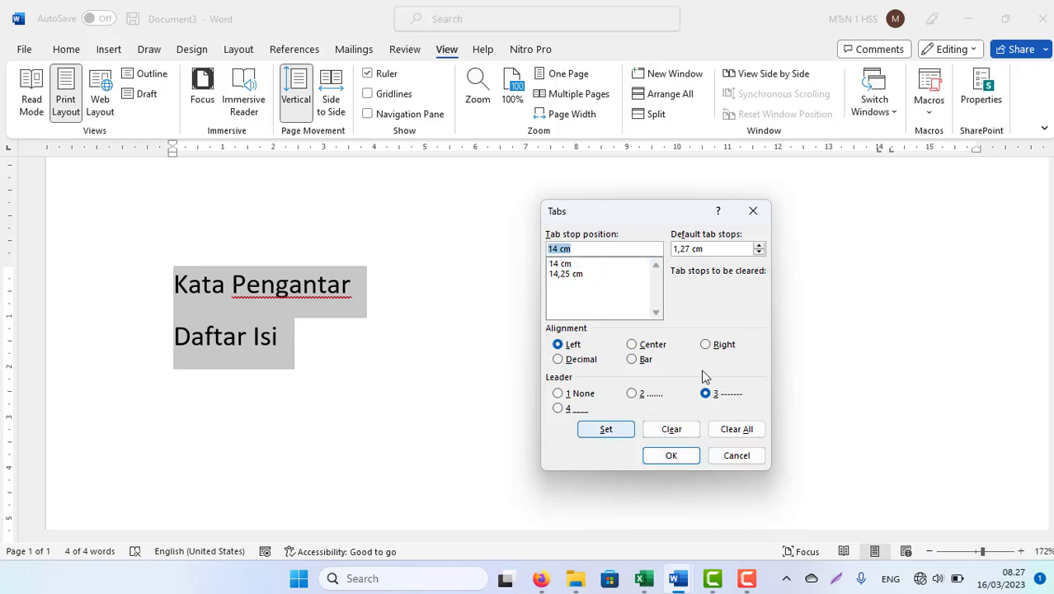
Step: Set the 14,25 cm tab stop to have no leader
left_click(563, 275)
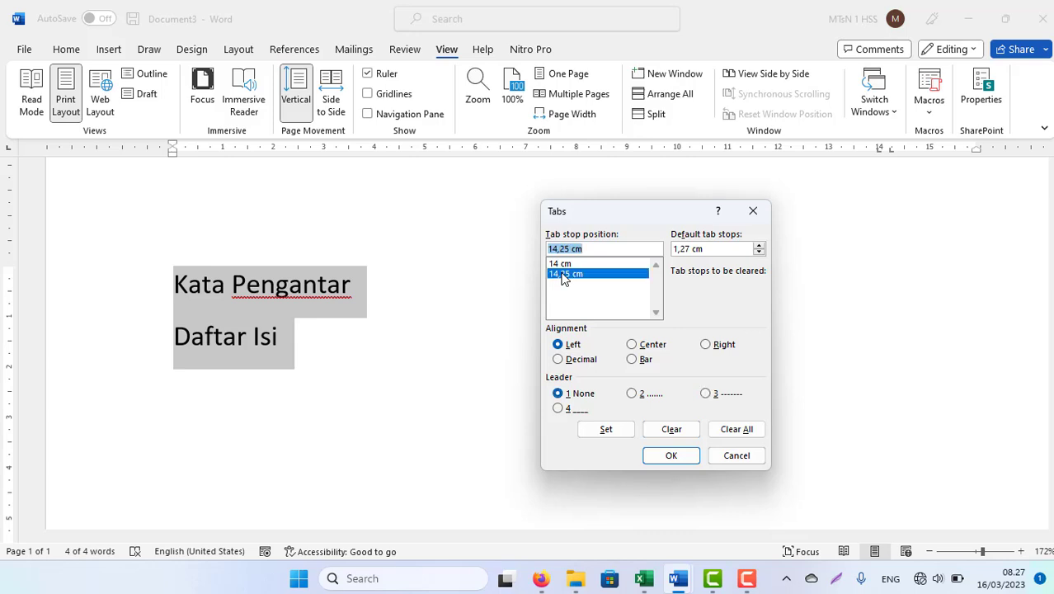
left_click(570, 248)
left_click(640, 395)
left_click(707, 394)
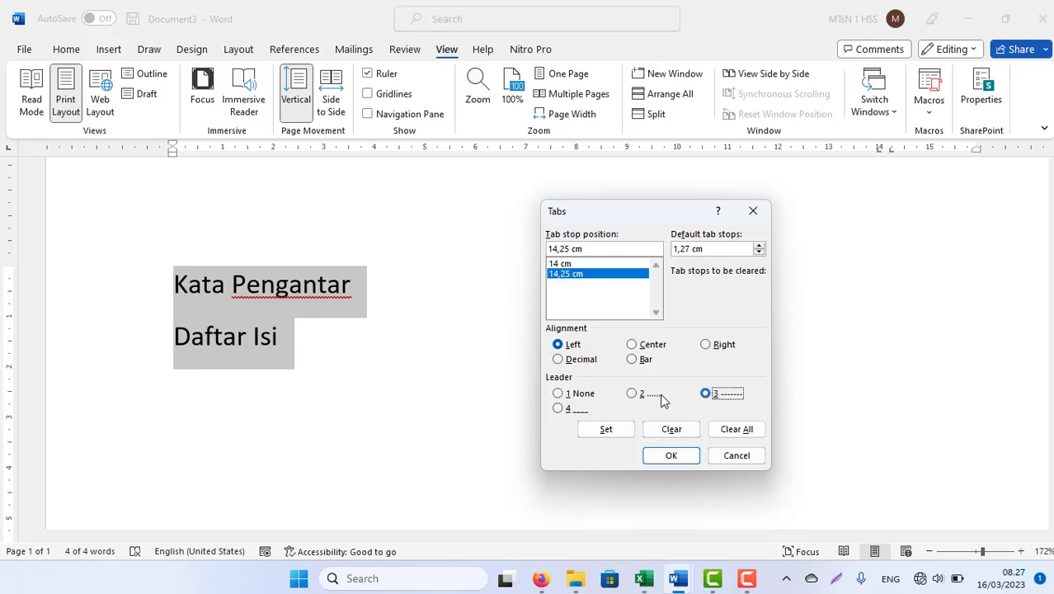
left_click(560, 397)
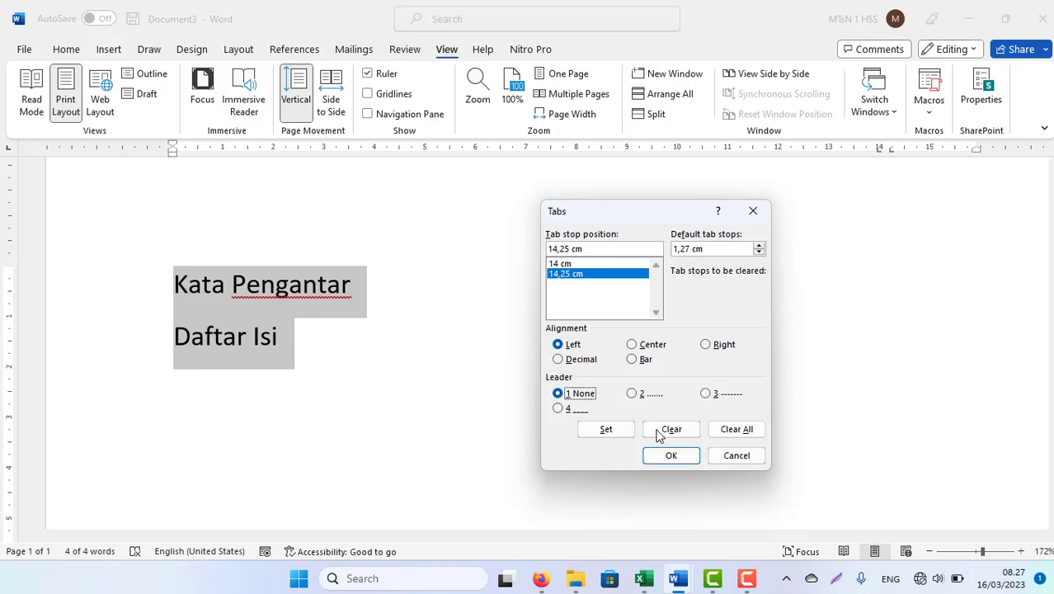
left_click(606, 432)
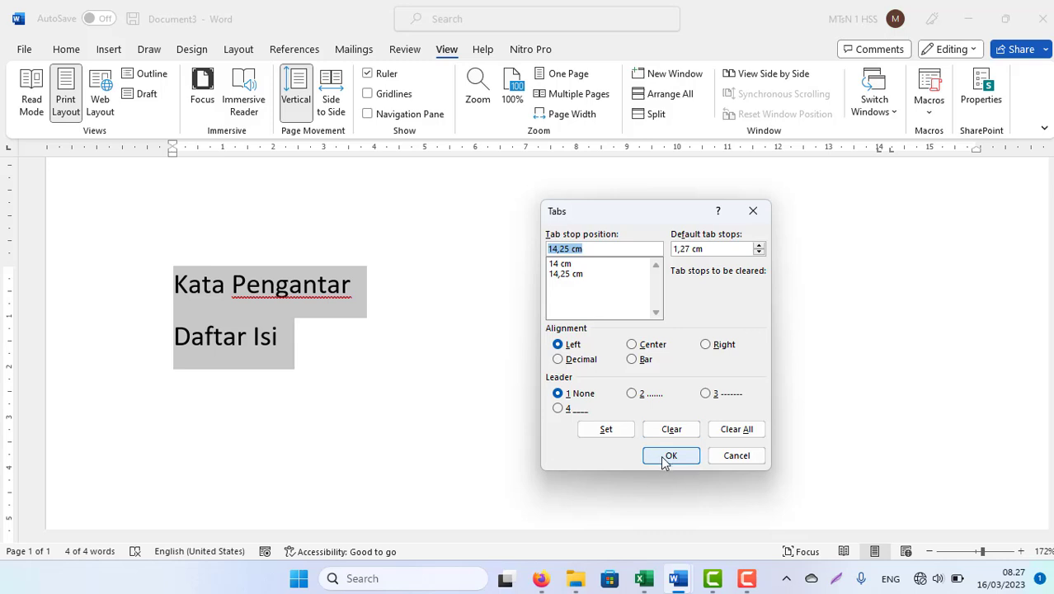
Step: Check the 14 cm and 14,25 cm stop settings and confirm the Tabs dialog
left_click(569, 264)
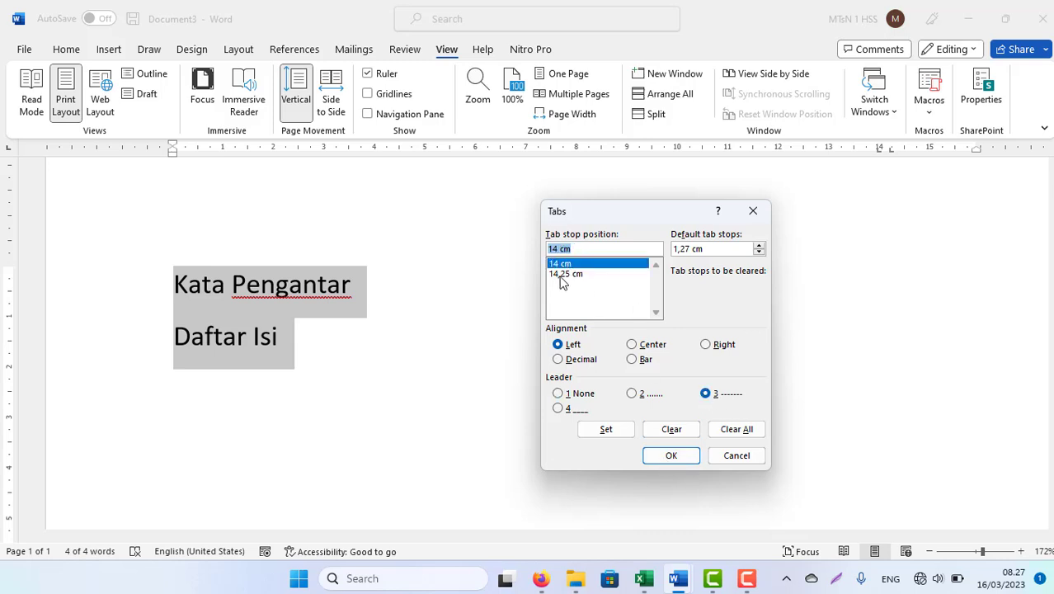
left_click(561, 278)
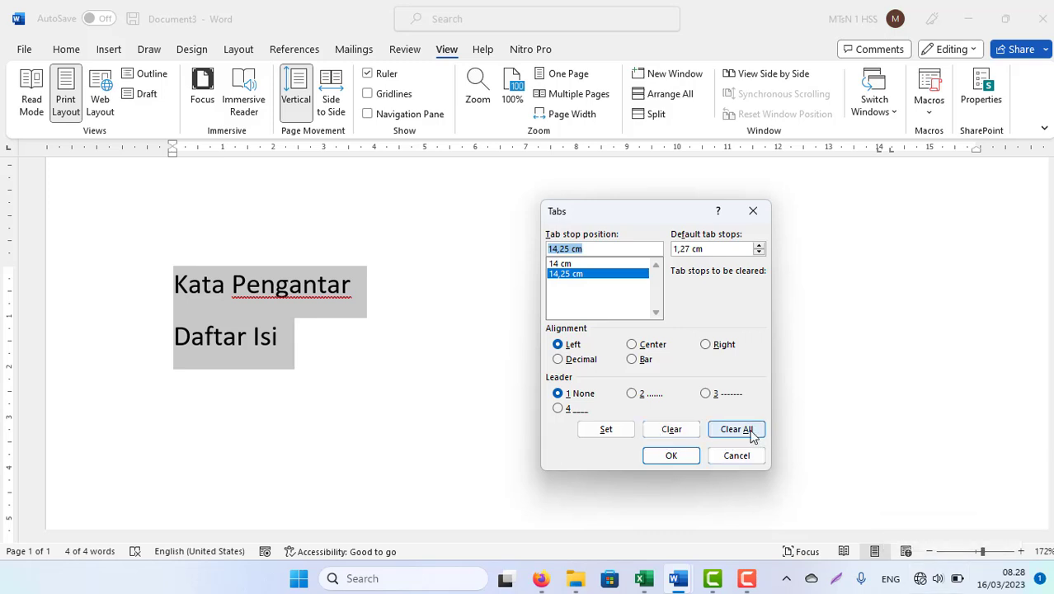
left_click(668, 456)
left_click(356, 286)
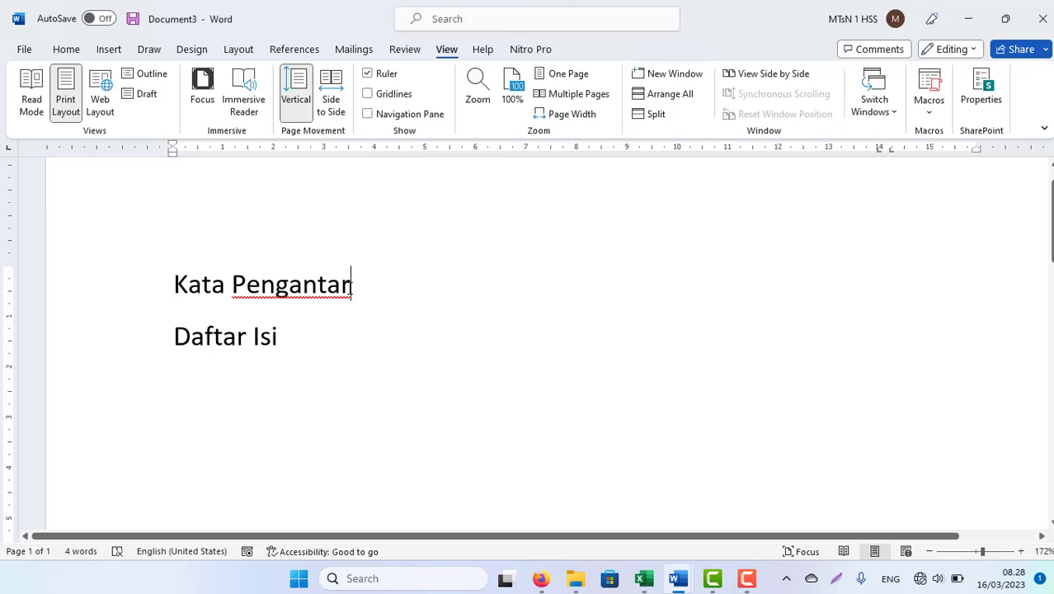
Step: Add leadered page numbers i after Kata Pengantar and 1 after Daftar Isi
key("Tab")
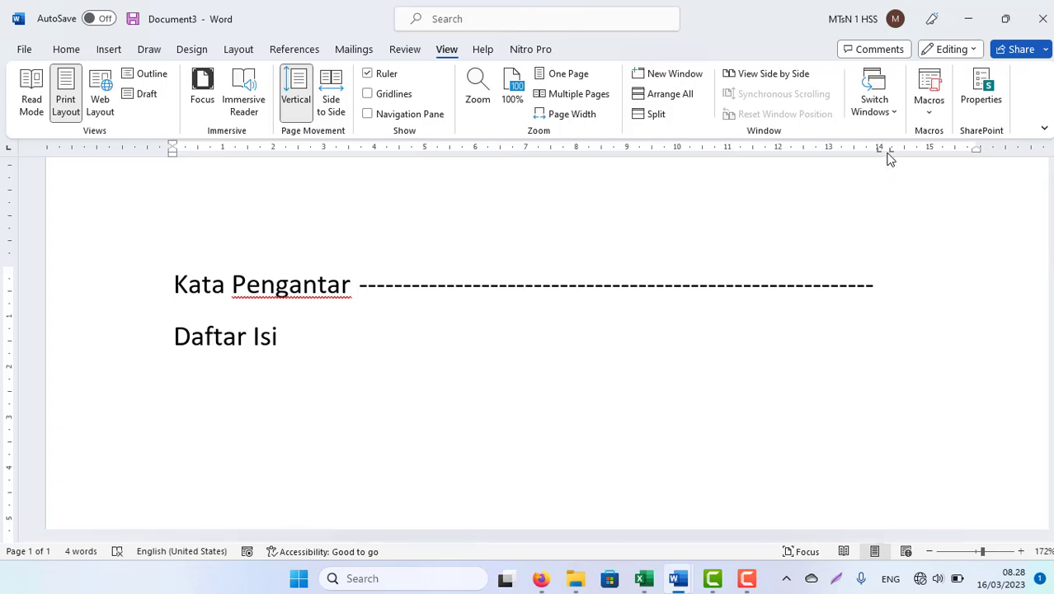
type("1")
key("BackSpace")
type("i")
left_click(280, 337)
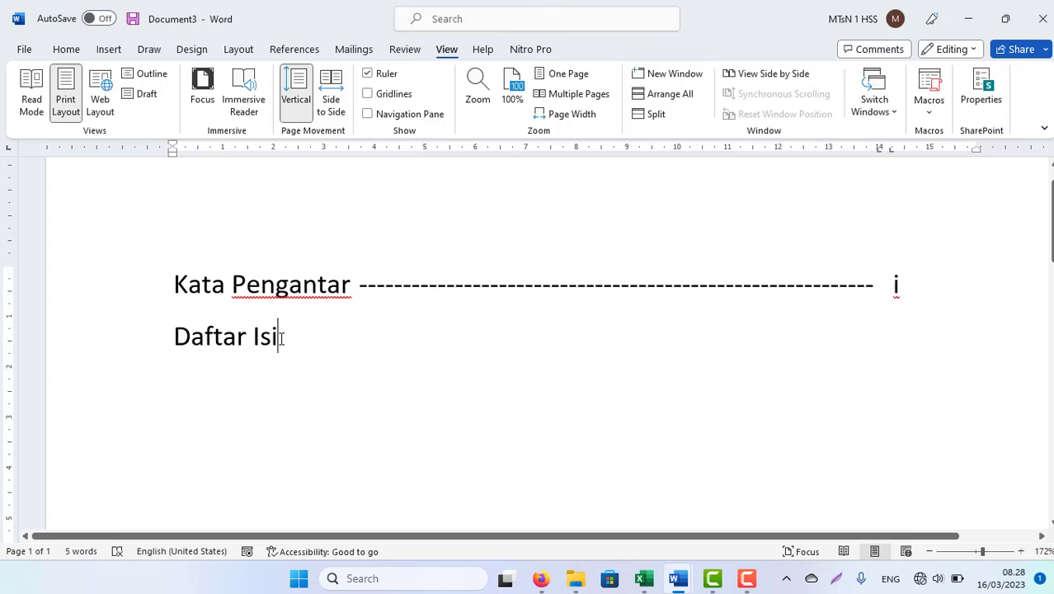
key("Tab")
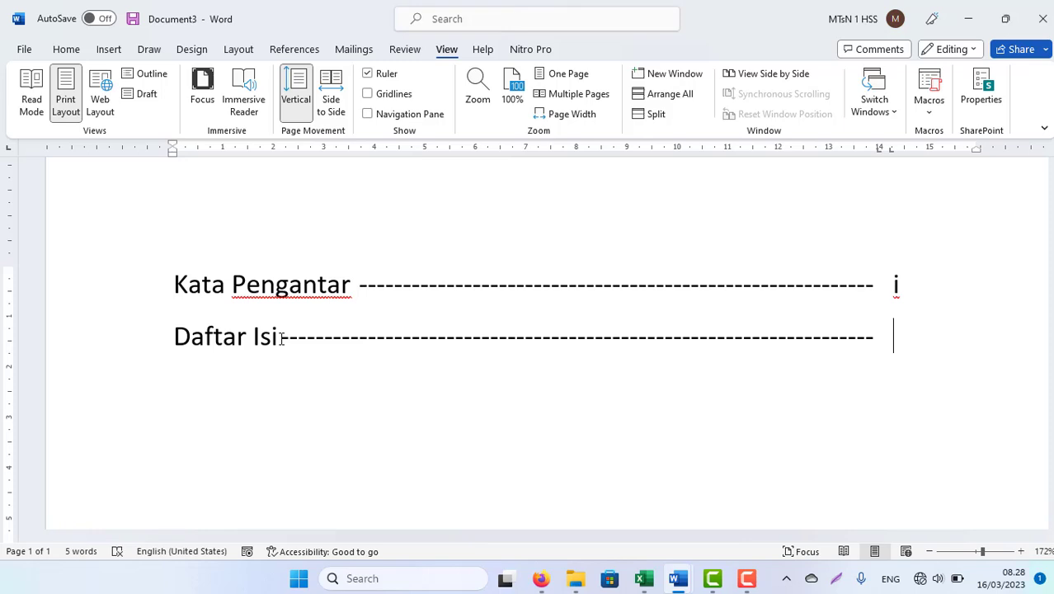
type("1")
Step: Add a new 'Bab I' line with a leader to page number 3
key("Return")
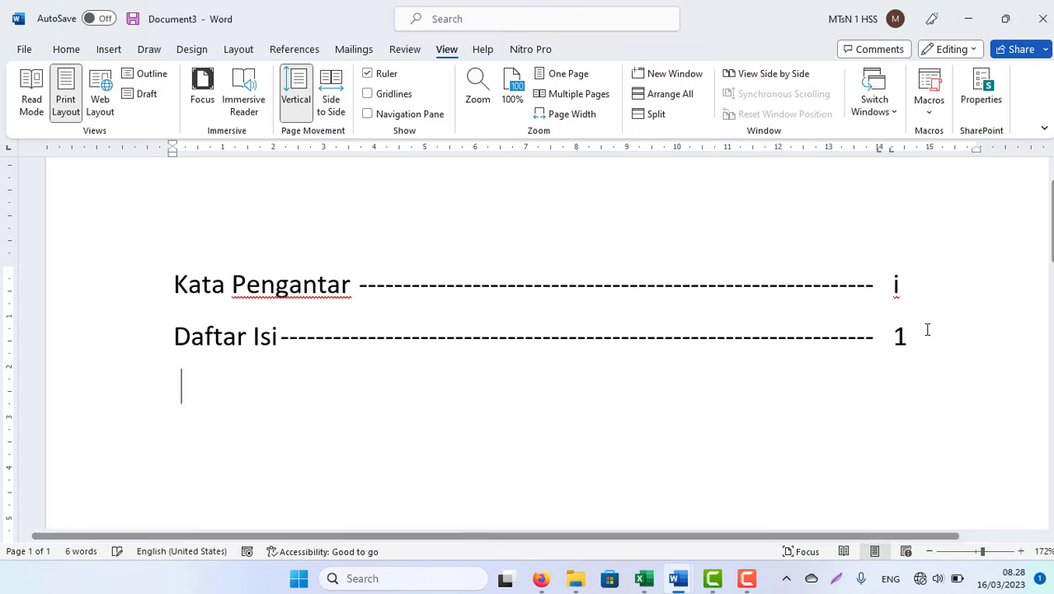
key("BackSpace")
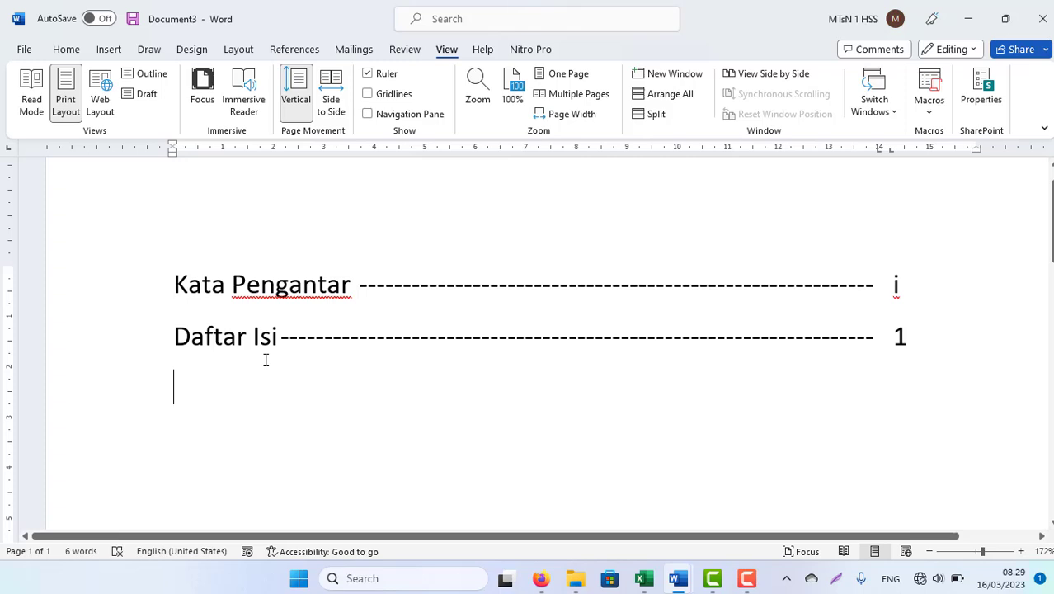
type("Bab i")
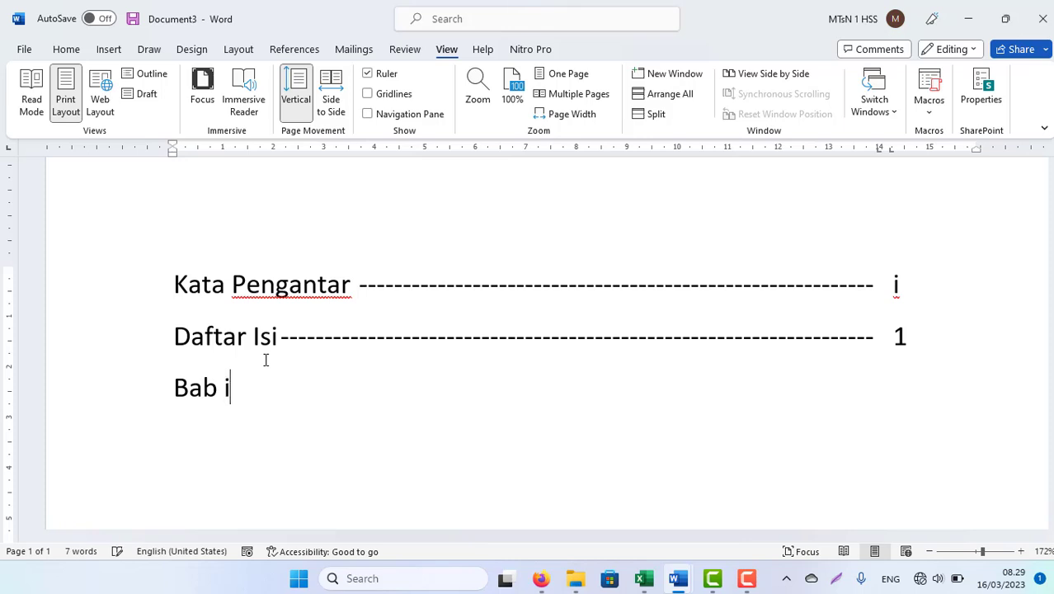
key("Tab")
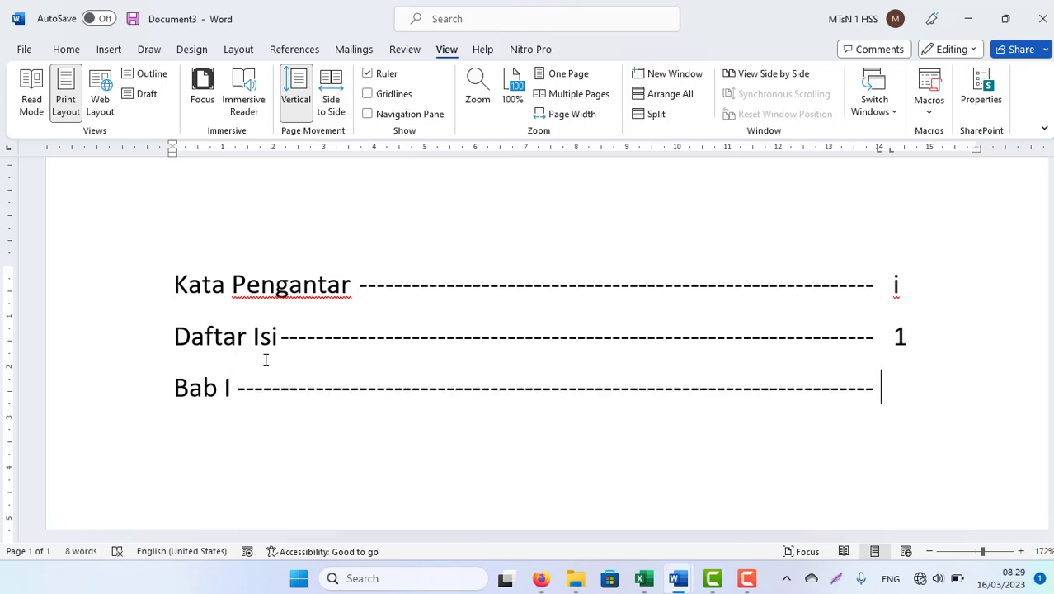
type("3")
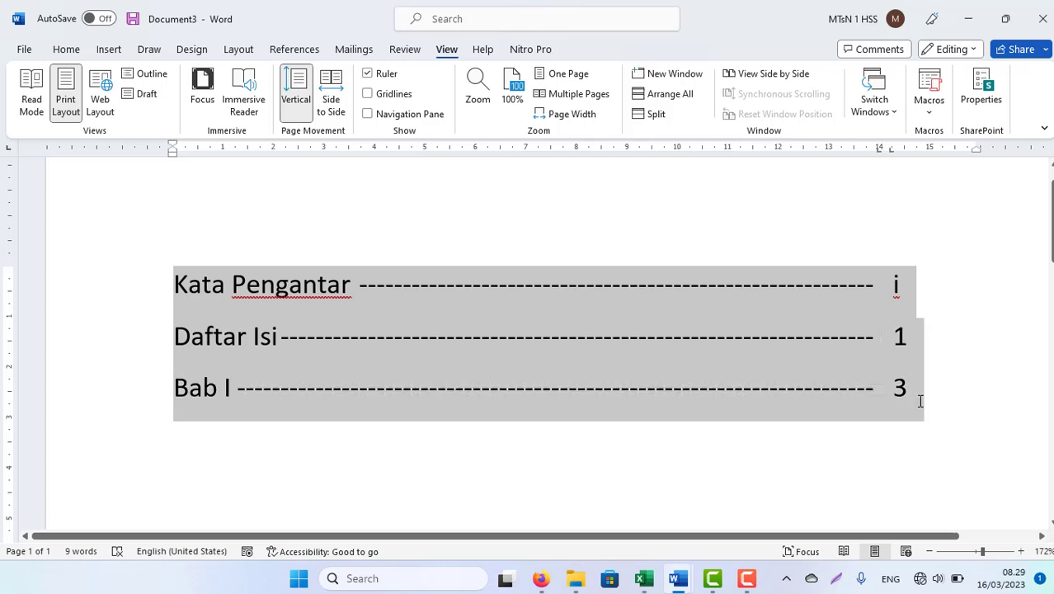
Step: Clear every tab stop from the three contents lines via the Tabs dialog
left_click_drag(166, 277, 915, 400)
right_click(348, 353)
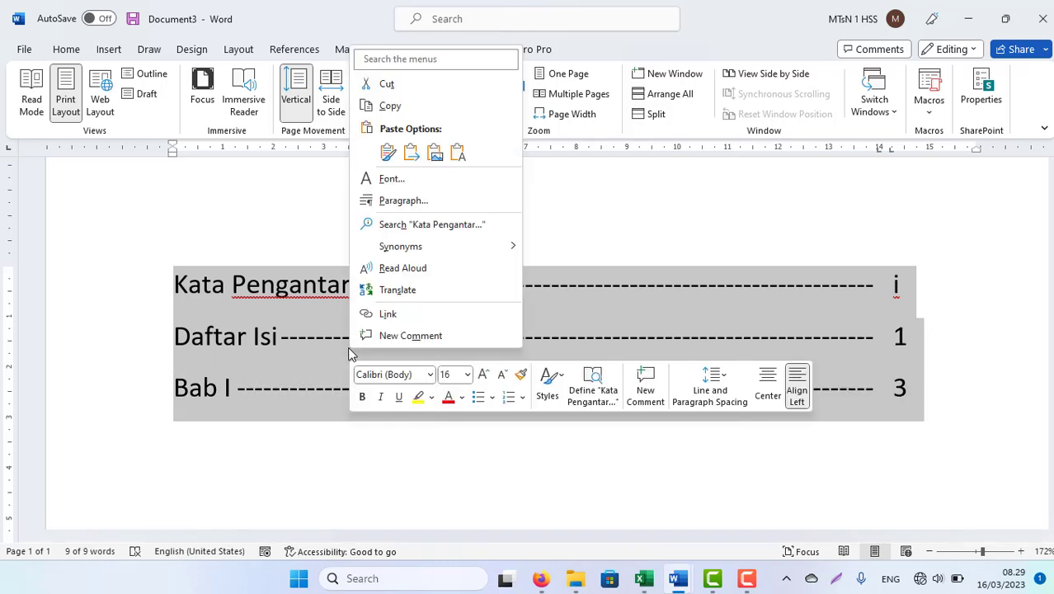
left_click(404, 201)
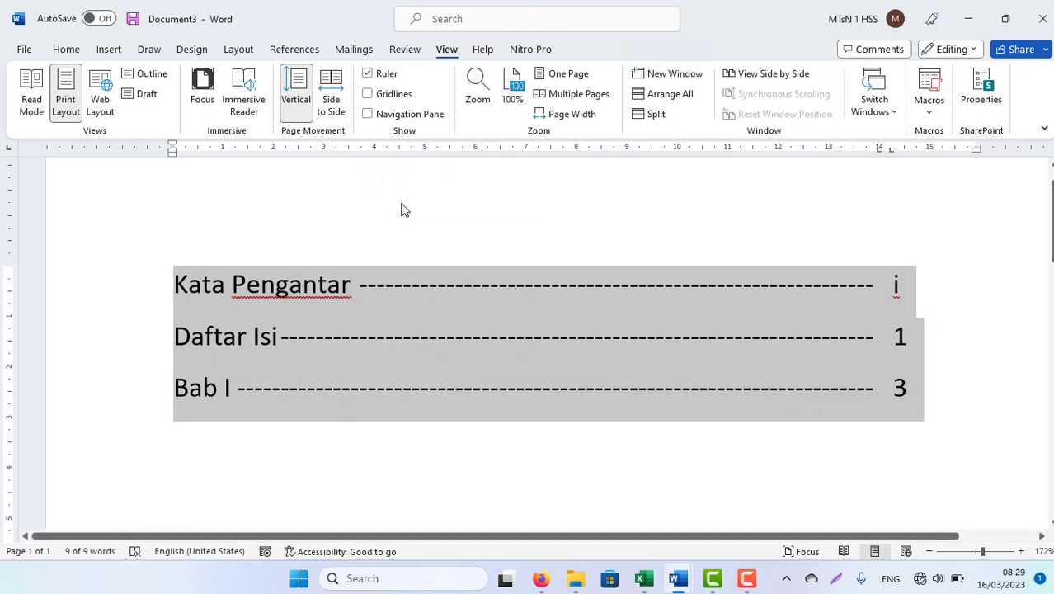
left_click(404, 464)
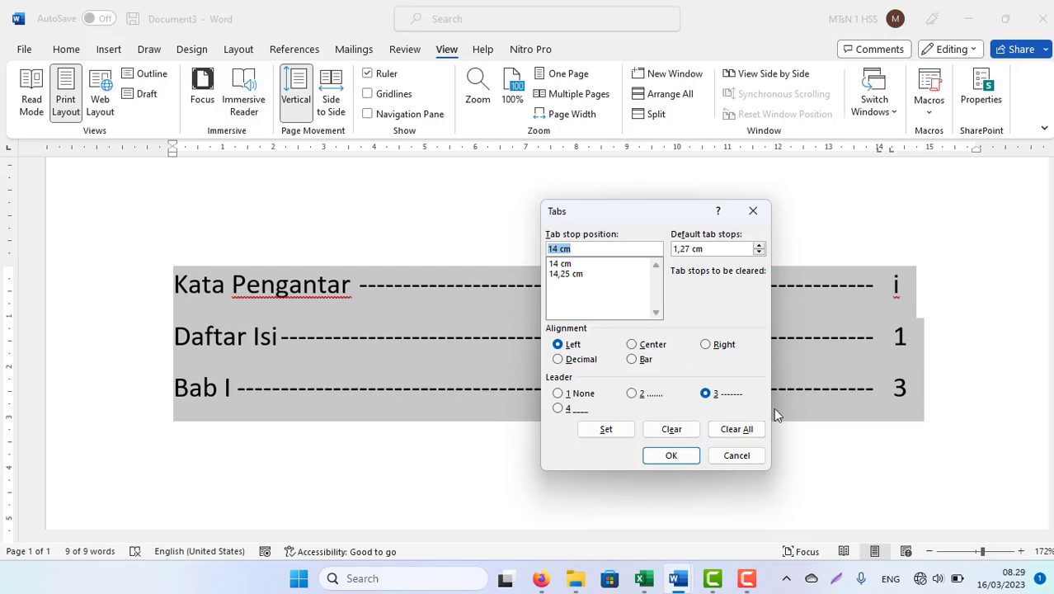
left_click(563, 265)
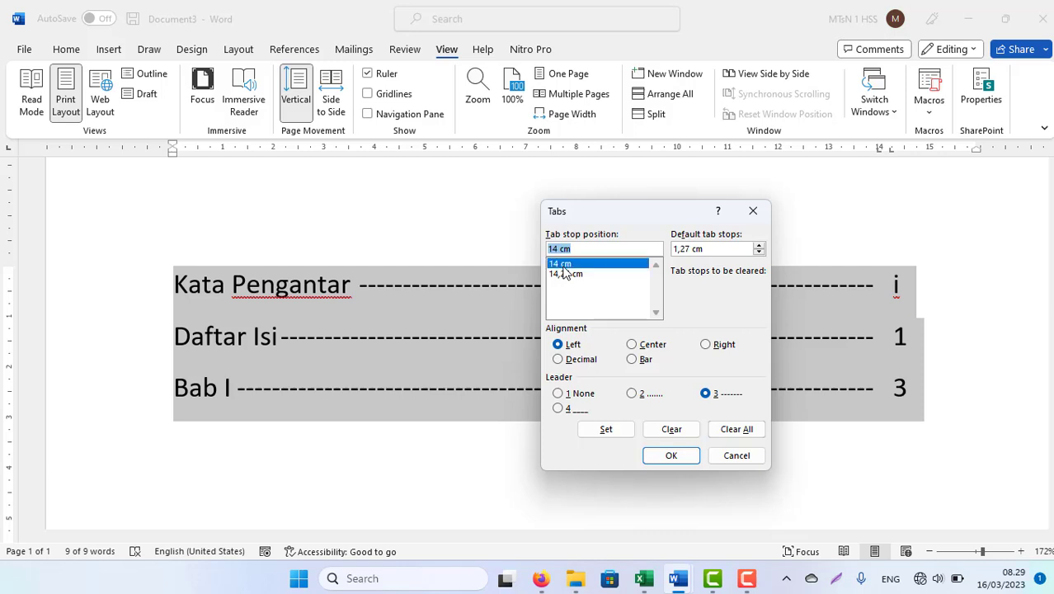
left_click(736, 428)
left_click(652, 458)
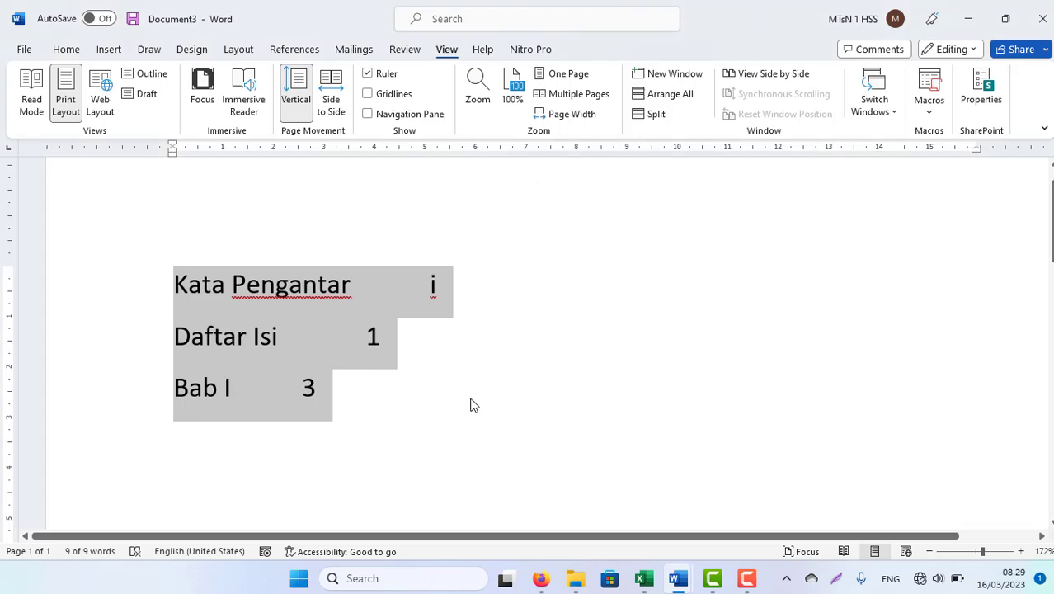
left_click(577, 292)
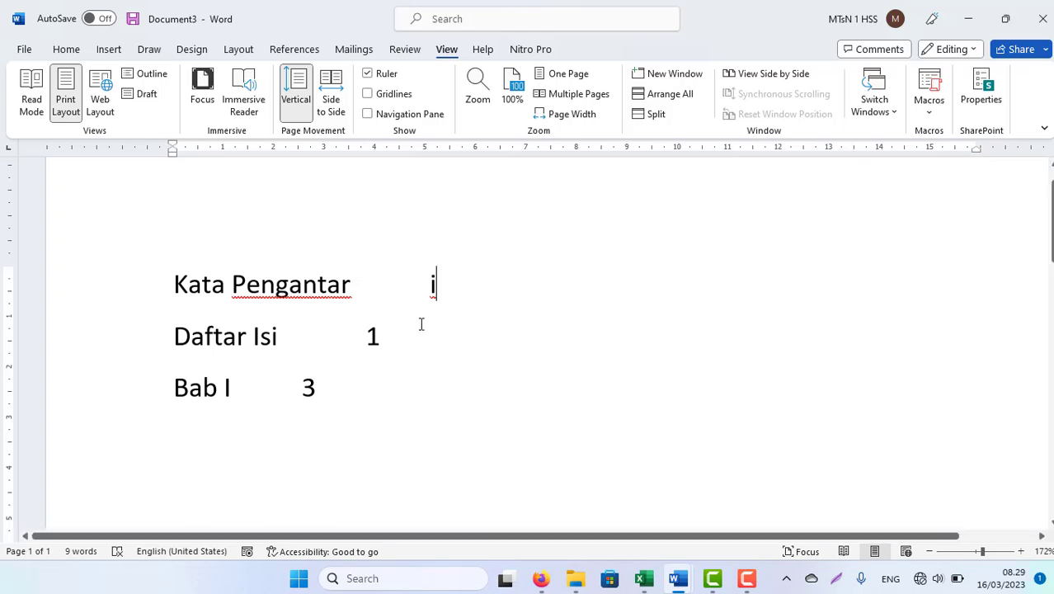
Step: Select the three contents lines and open their Tabs dialog
left_click_drag(154, 284, 276, 391)
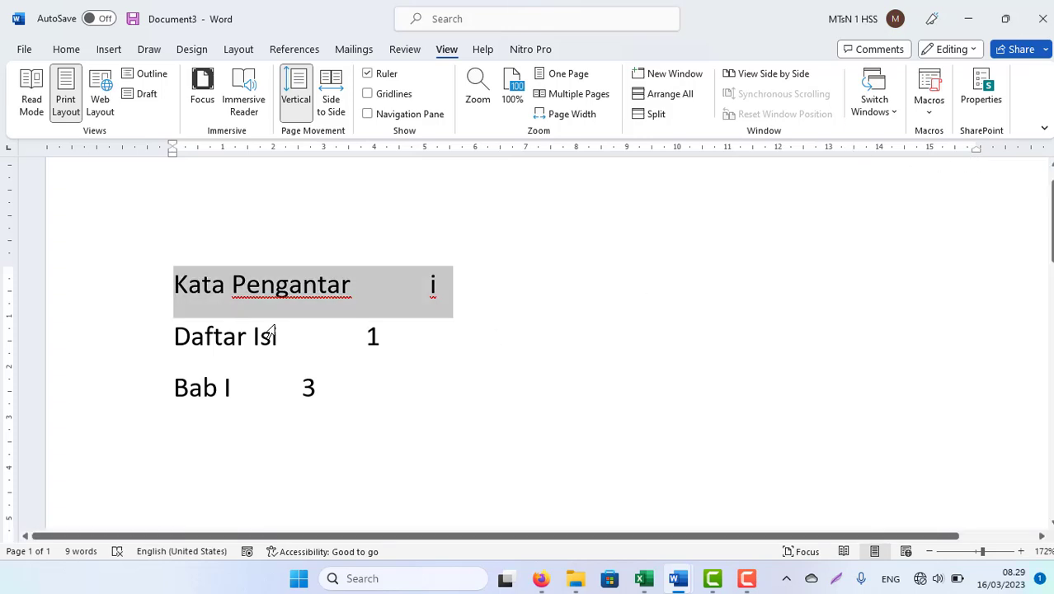
right_click(202, 363)
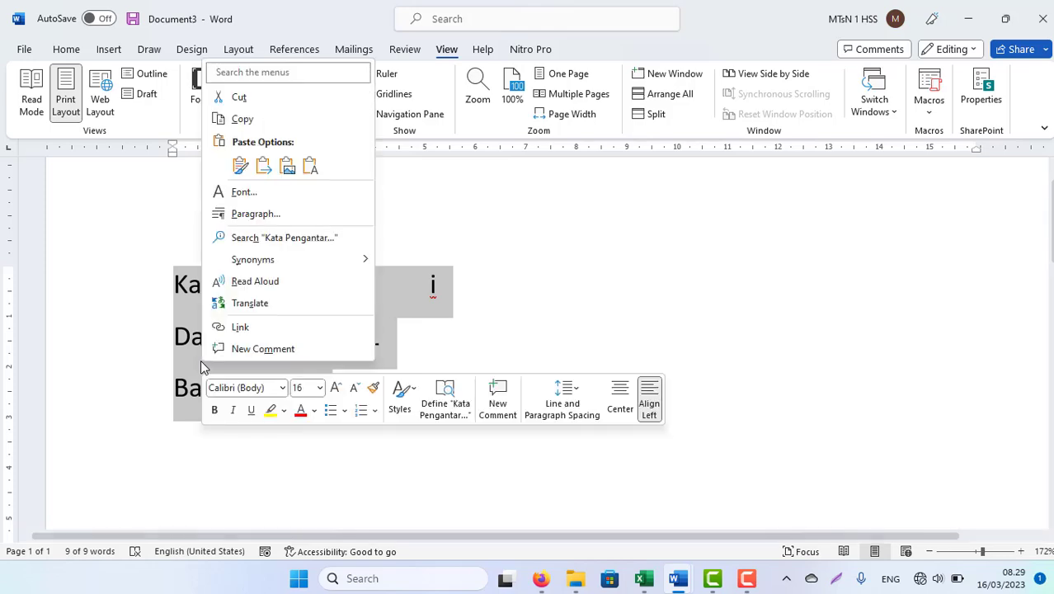
left_click(247, 214)
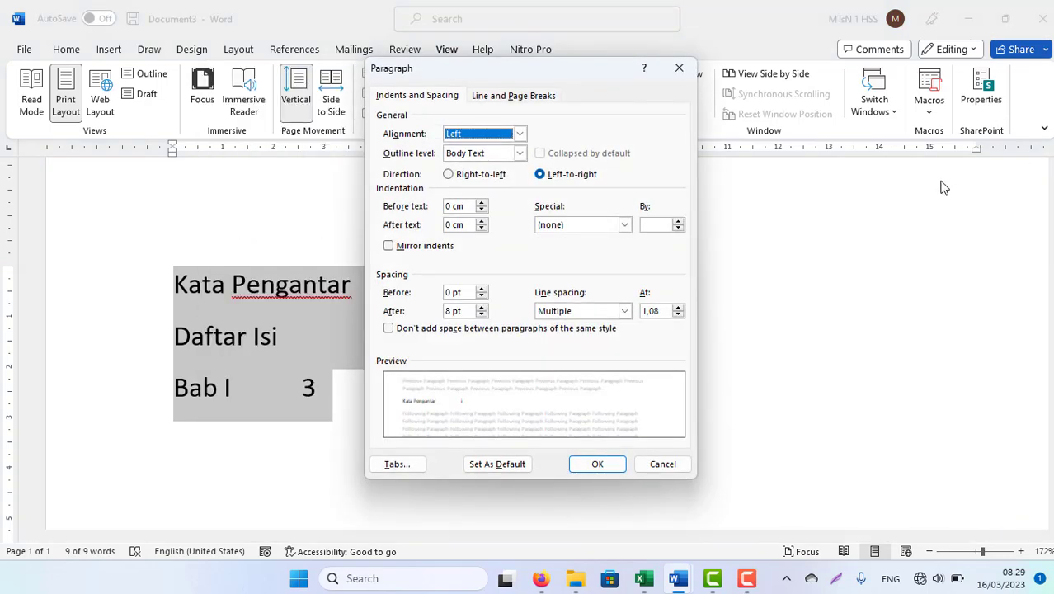
left_click(399, 463)
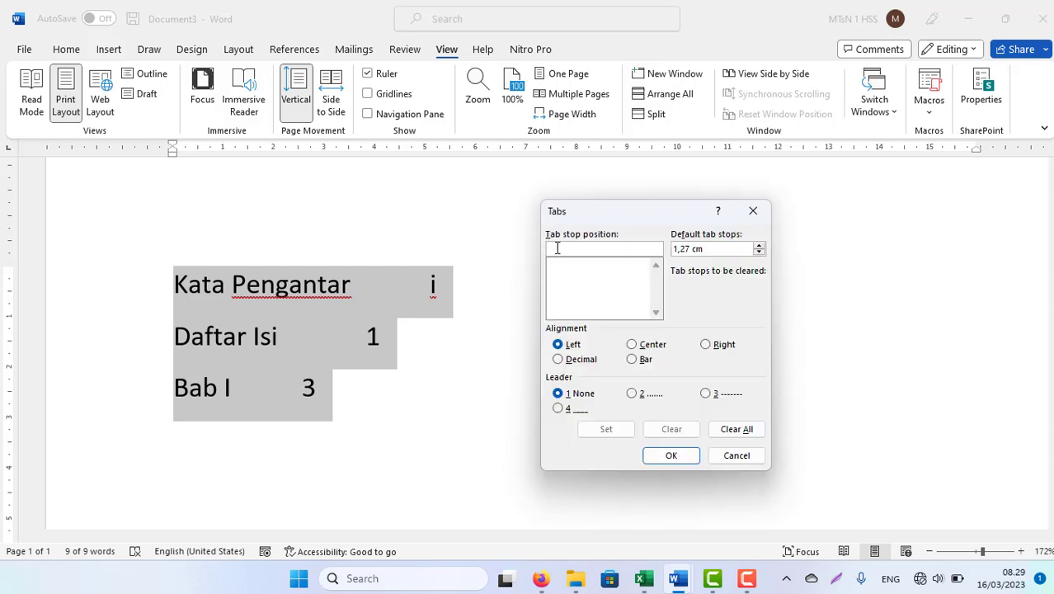
Step: Add a 13 cm stop with dotted leader 2 and a plain 14 cm stop, then apply
type("13")
left_click(633, 394)
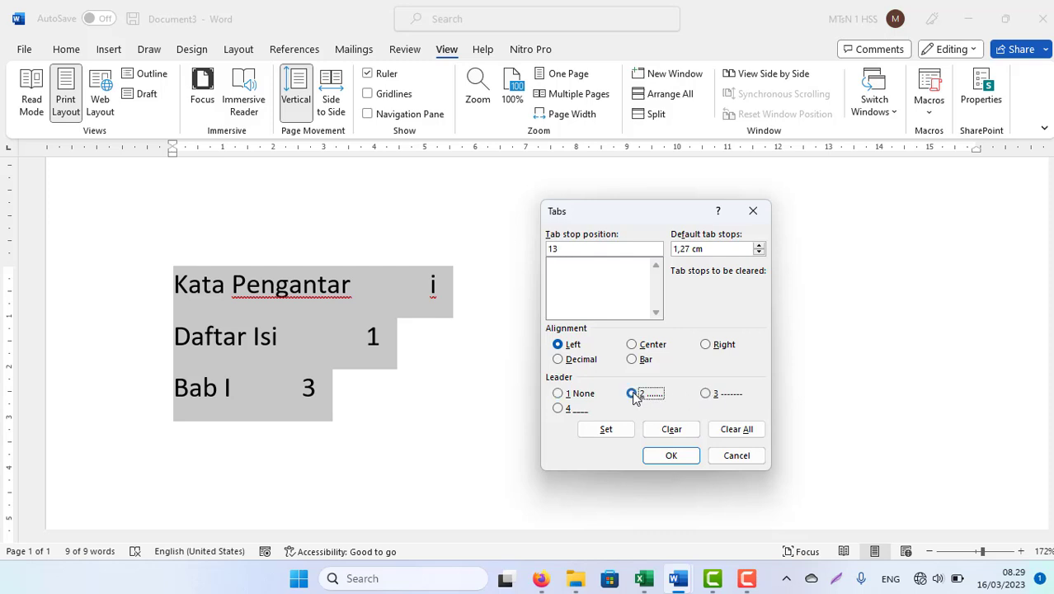
left_click(603, 433)
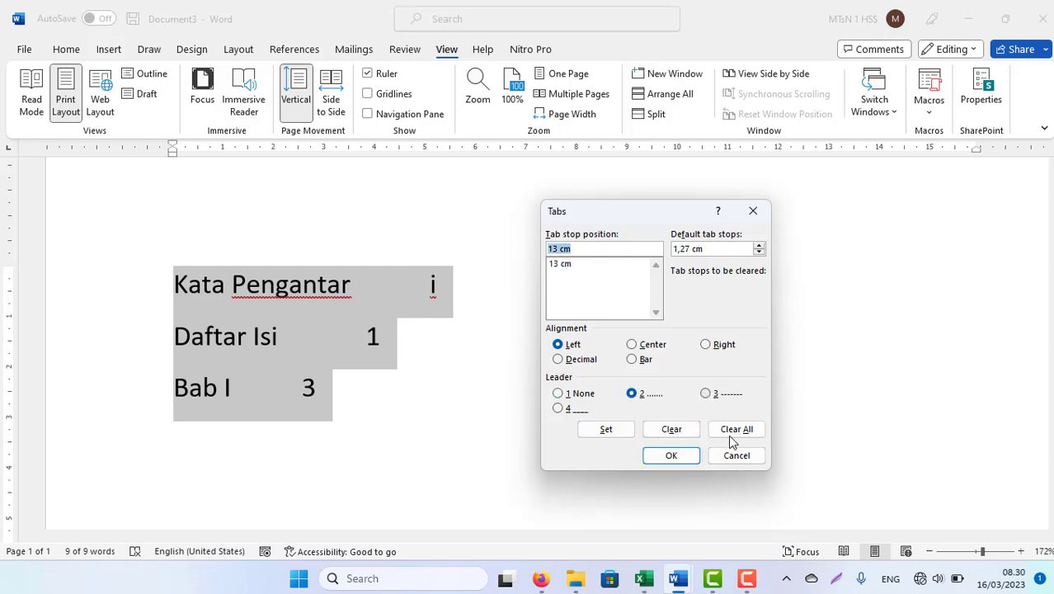
left_click(553, 249)
key("Delete")
type("4")
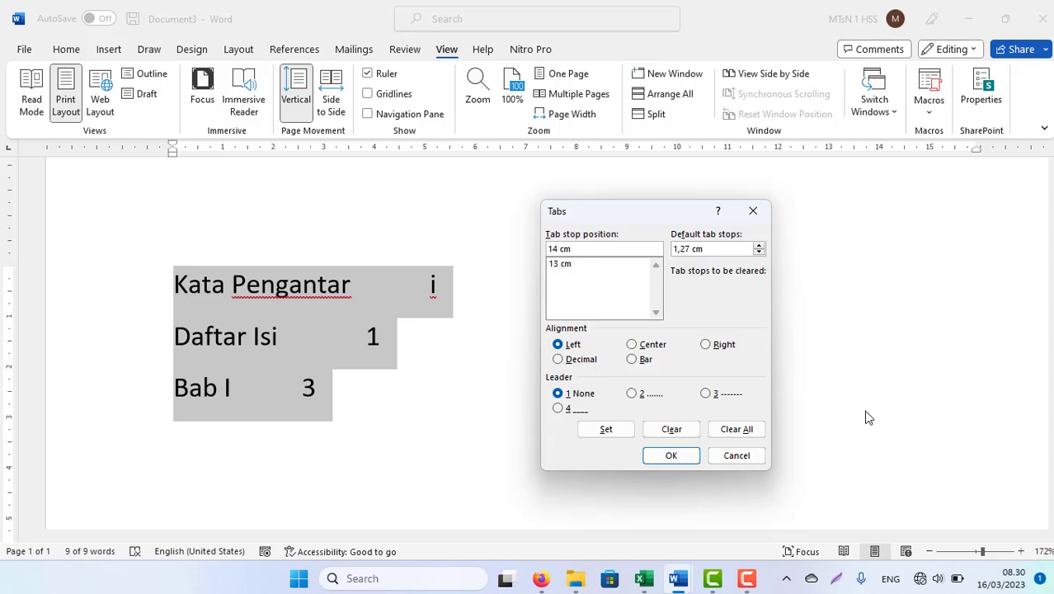
left_click(609, 430)
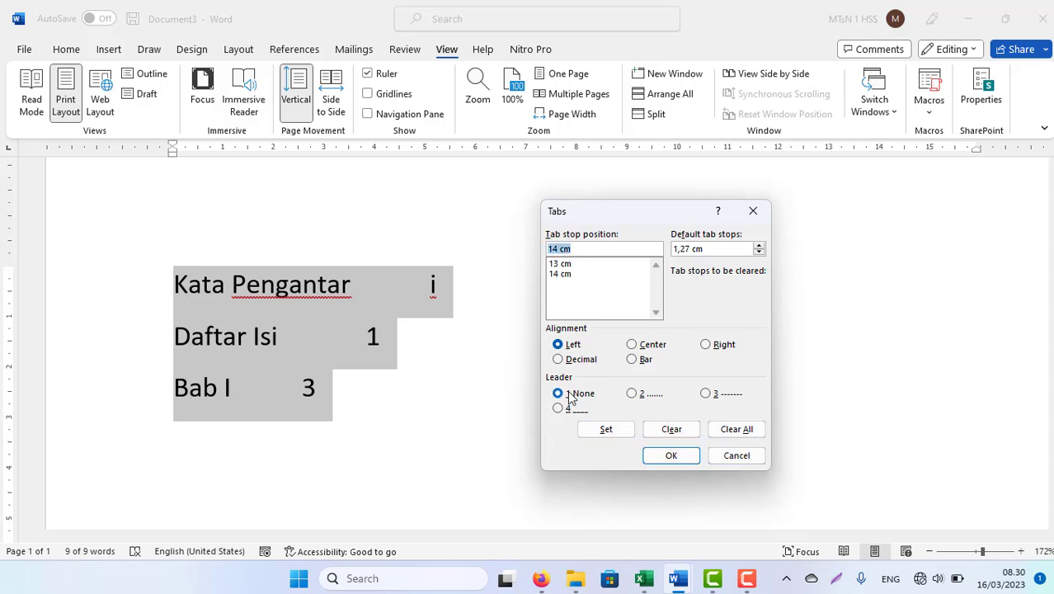
left_click(695, 459)
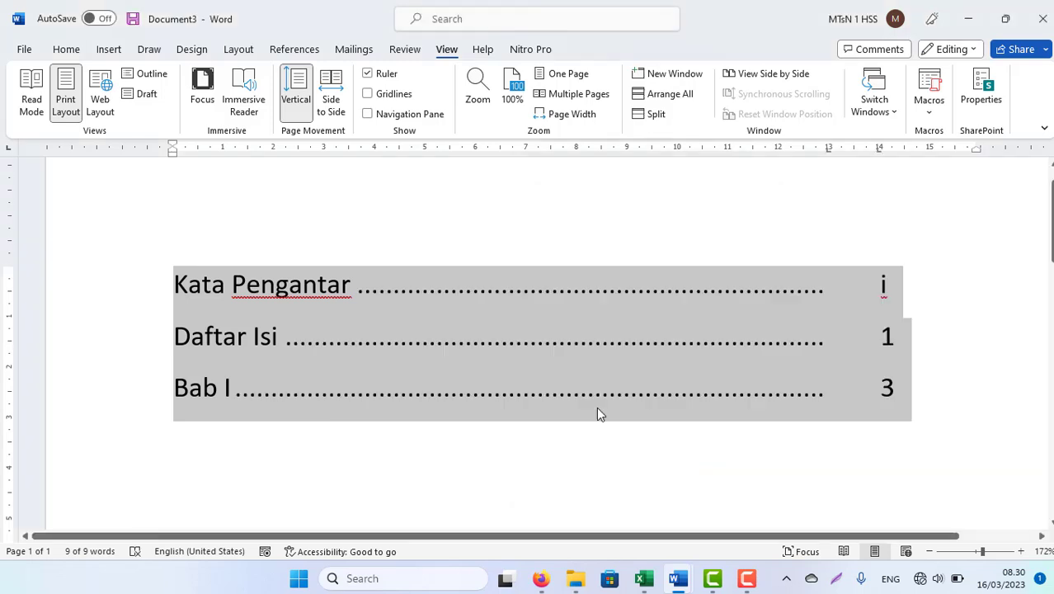
left_click(949, 357)
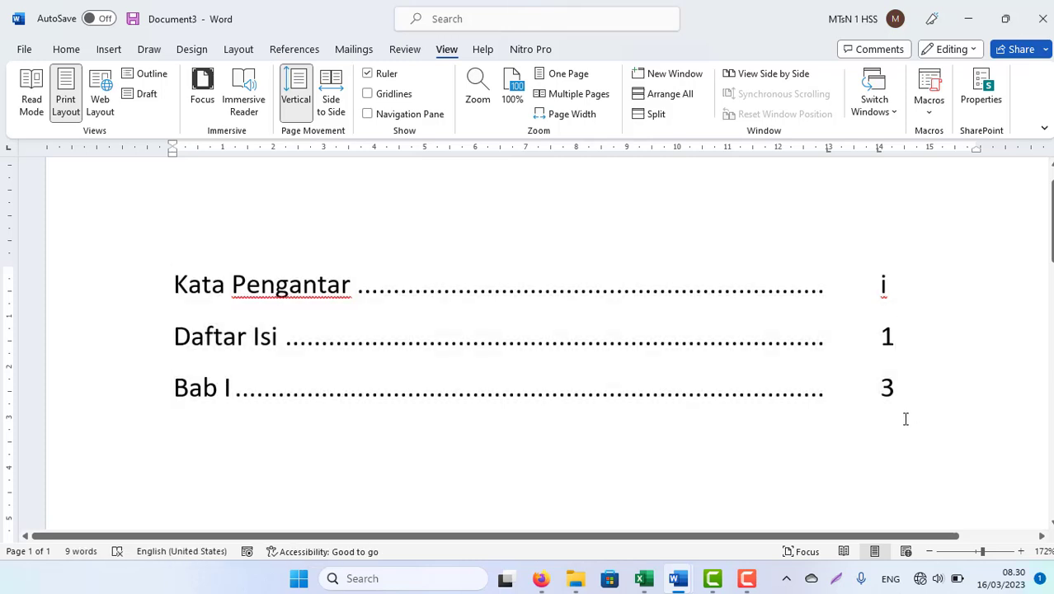
left_click_drag(904, 419, 129, 276)
left_click(879, 285)
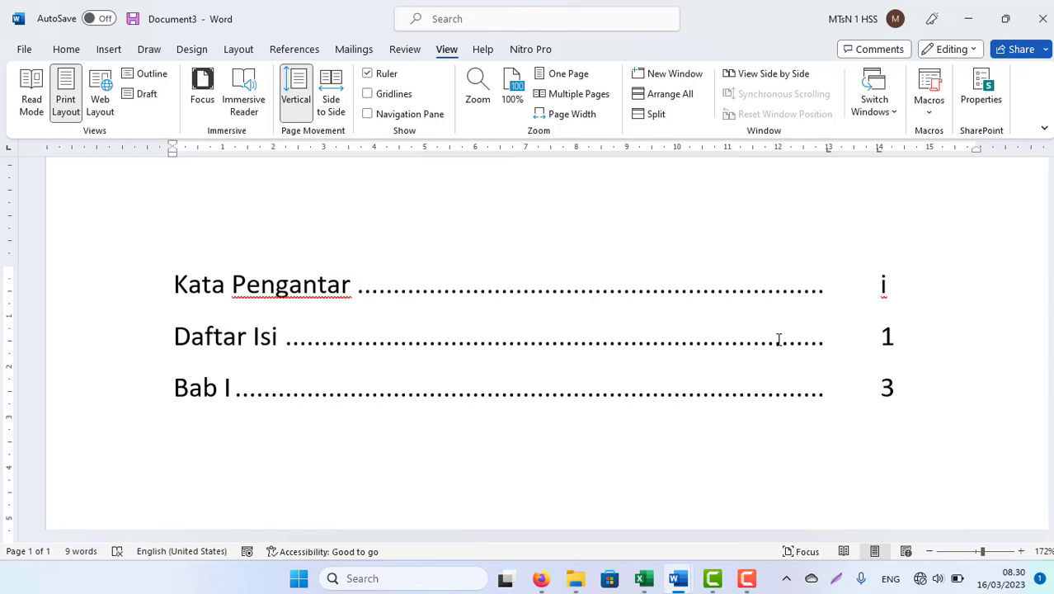
left_click(746, 578)
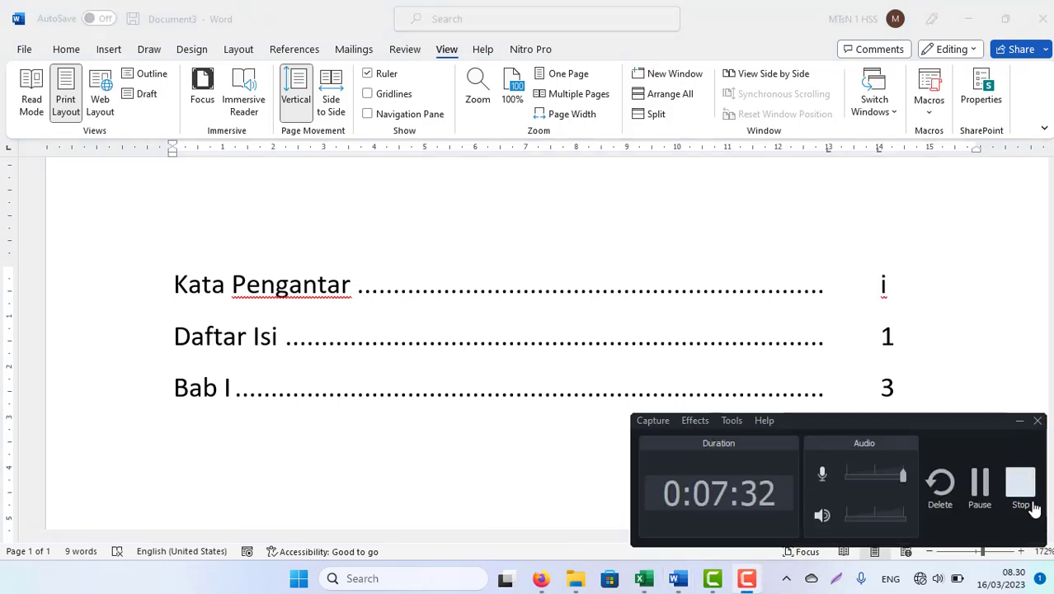